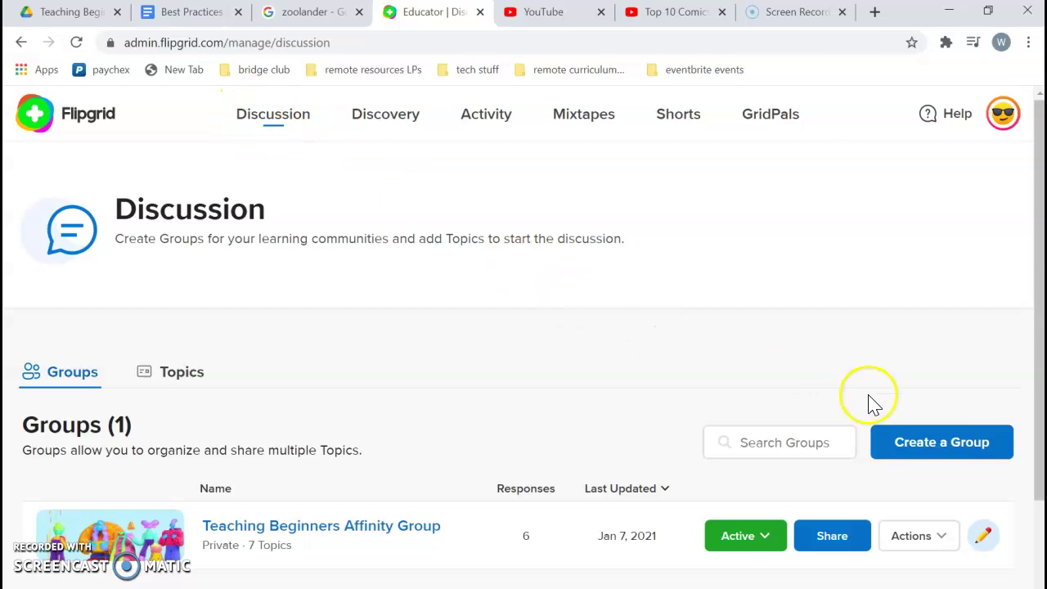
# Create a new group and enter 'Beginning class 2020' in the Group Name field
pyautogui.click(917, 447)
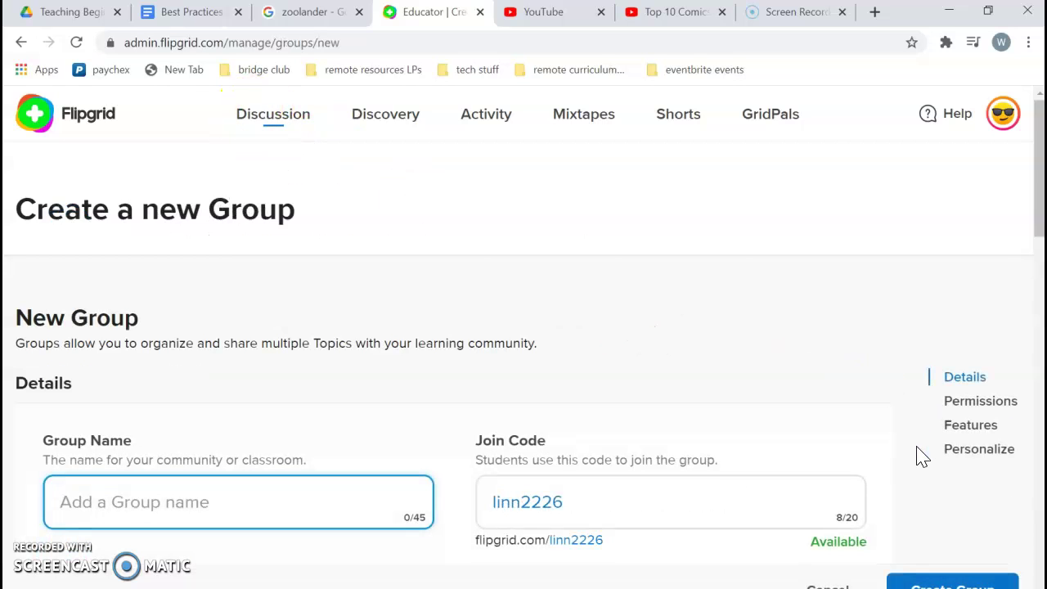
pyautogui.scroll(-2, 463, 234)
pyautogui.click(137, 370)
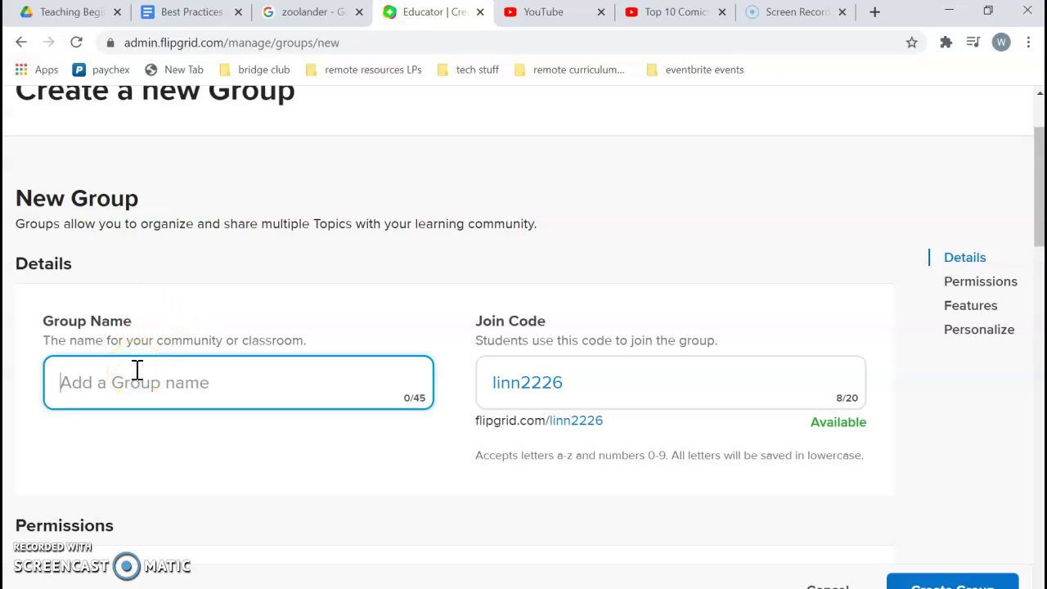
pyautogui.write('Beginning class 2020')
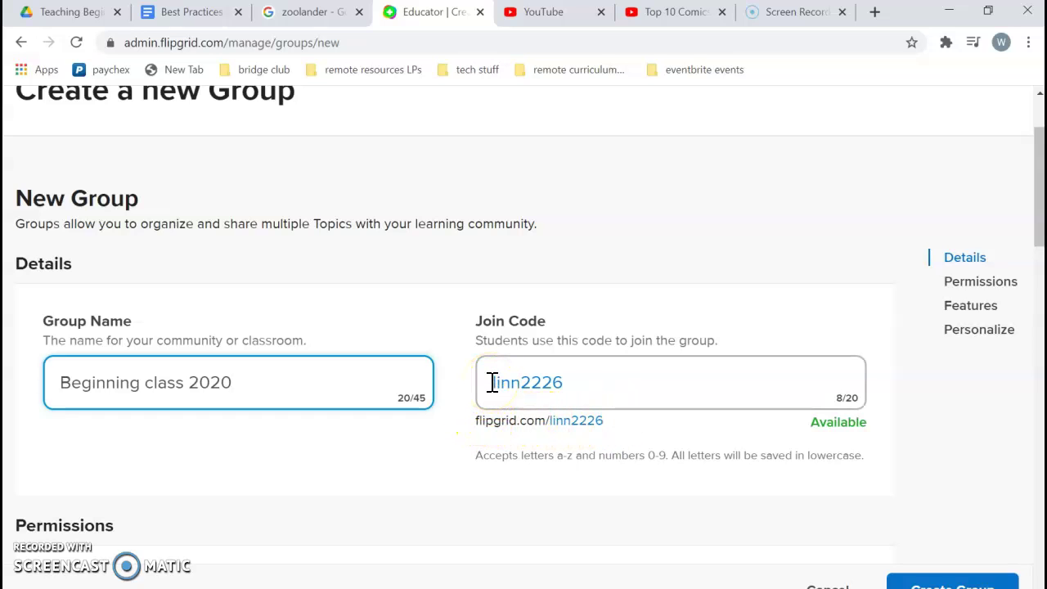
pyautogui.moveTo(493, 382); pyautogui.dragTo(580, 382)
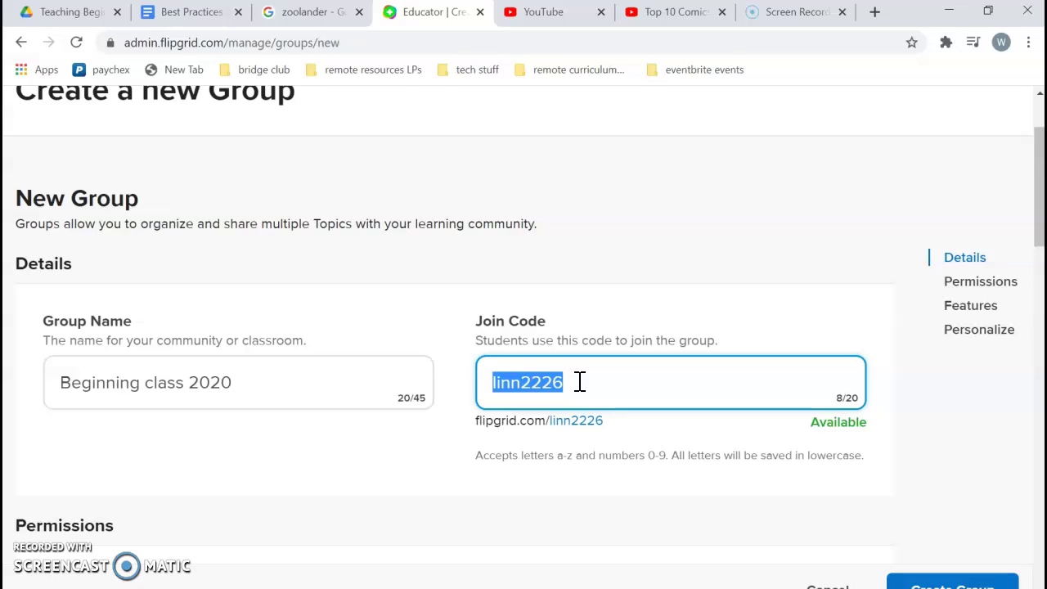
pyautogui.write('esl')
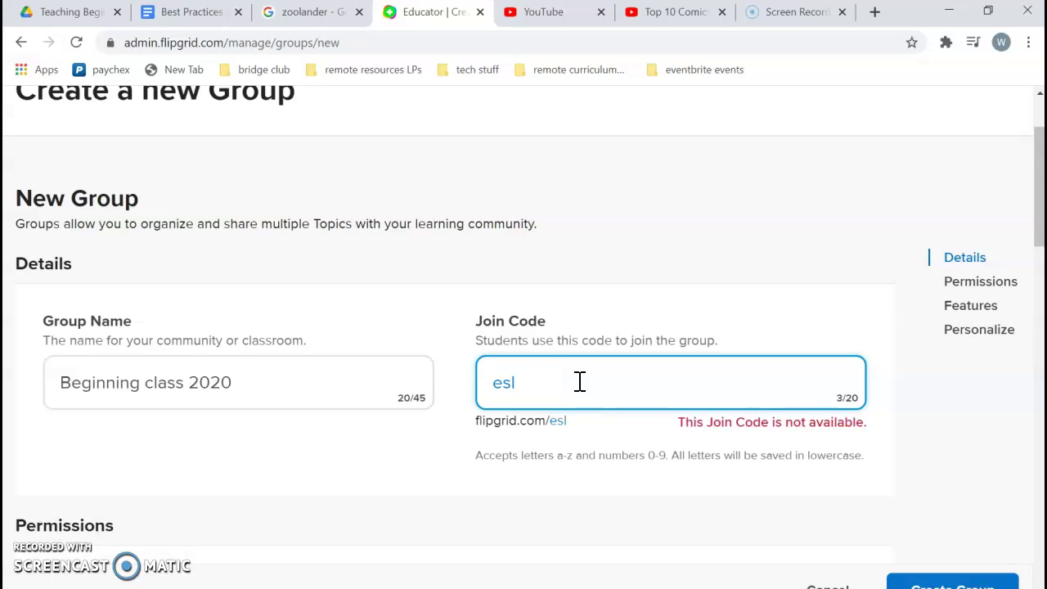
pyautogui.press('BackSpace')
pyautogui.press('BackSpace')
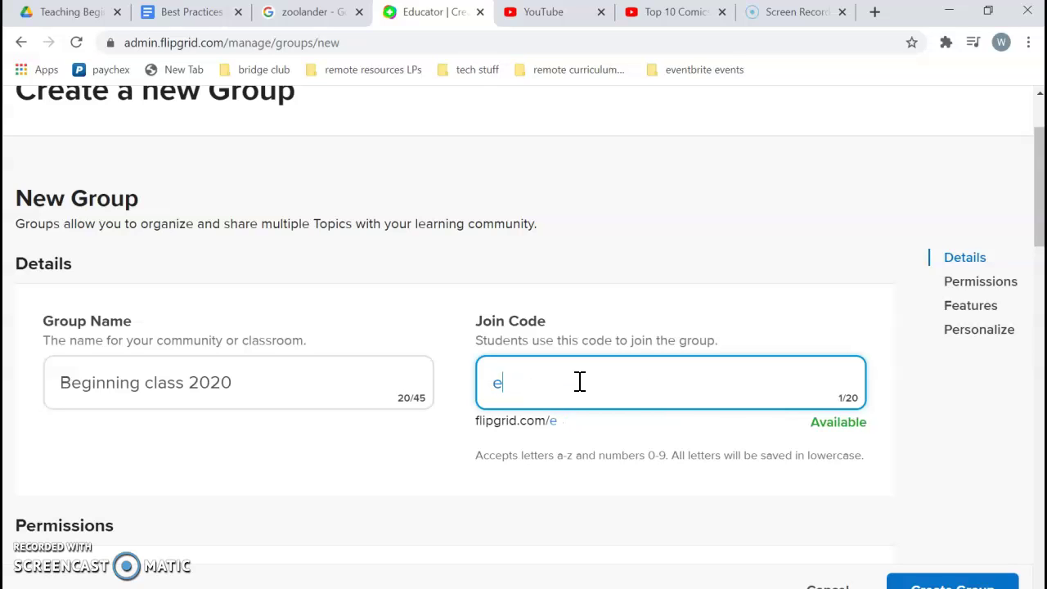
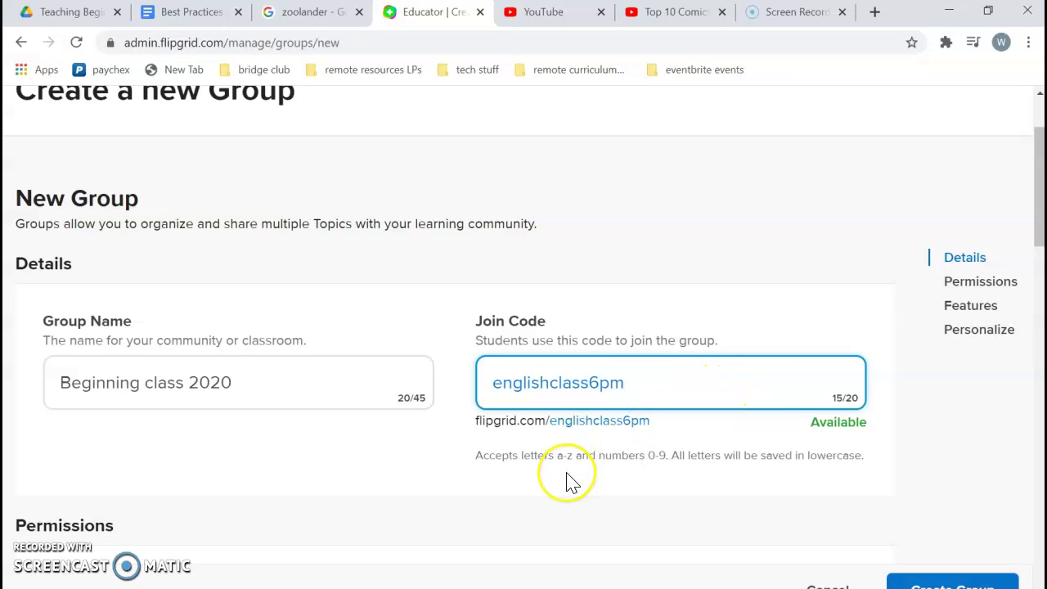
# Under Permissions, choose Private with Student Username so students join by username
pyautogui.scroll(-3, 567, 472)
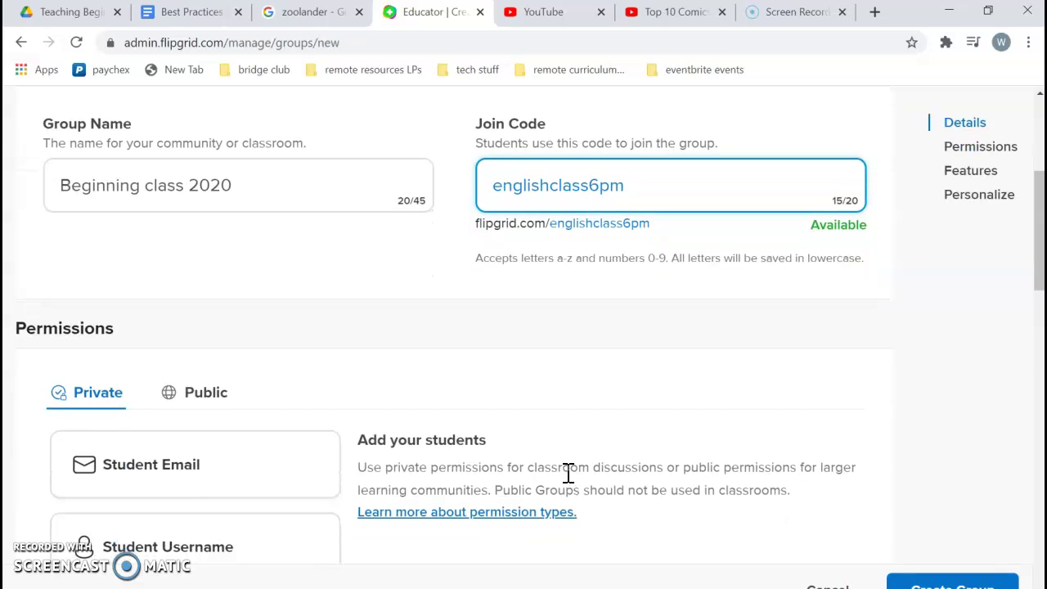
pyautogui.scroll(-1, 567, 473)
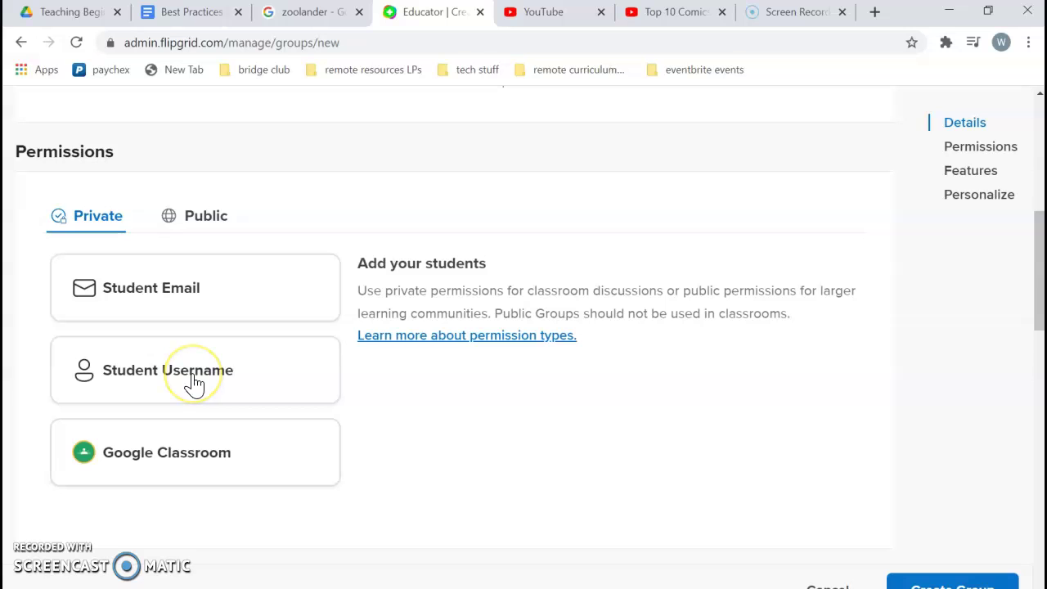
pyautogui.click(191, 381)
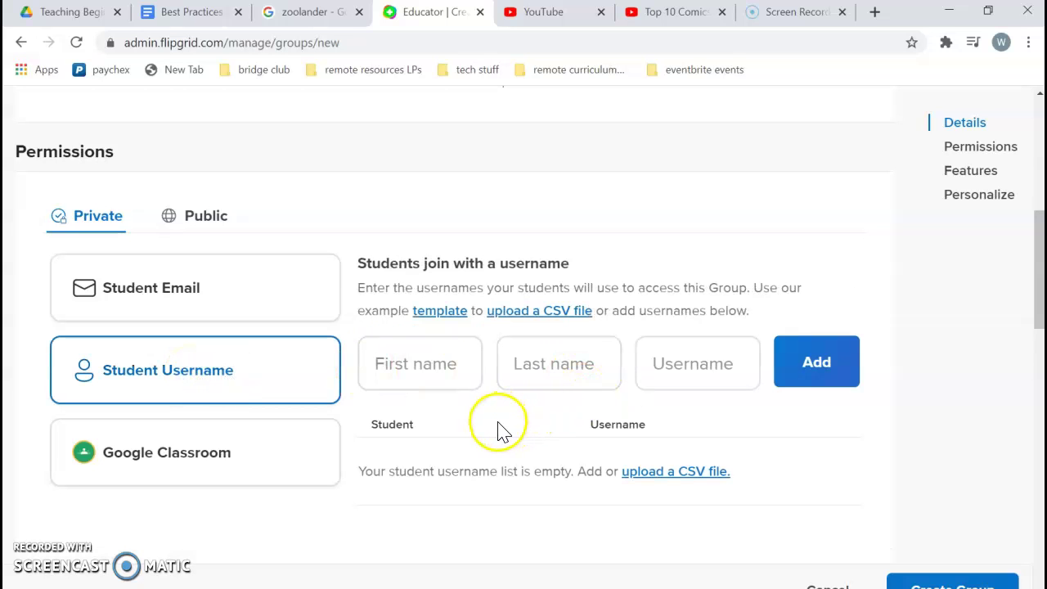
# Enter a sample student's first and last name, then erase the typed username
pyautogui.click(420, 365)
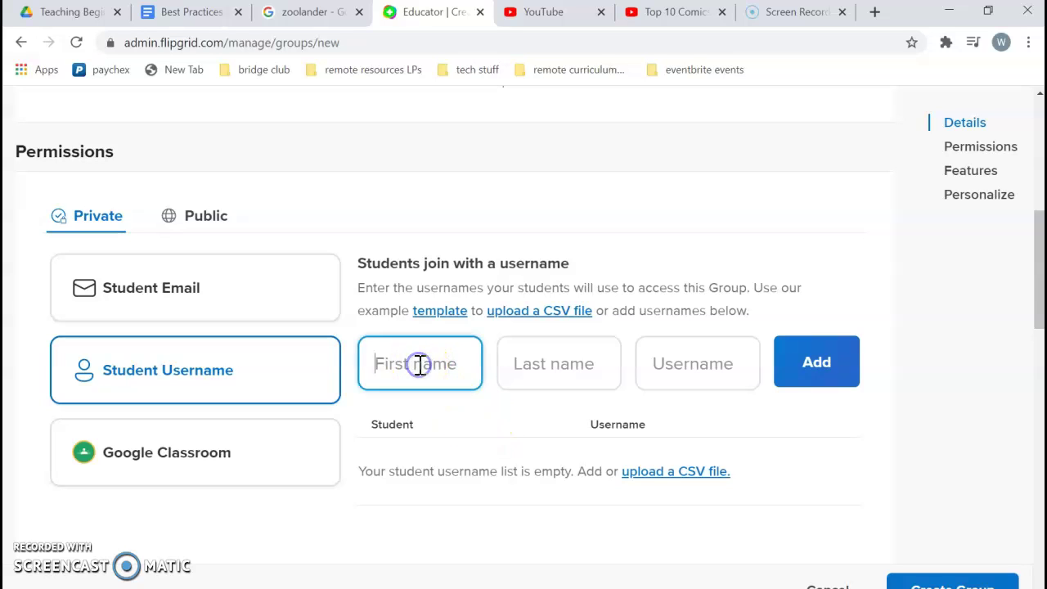
pyautogui.click(563, 362)
pyautogui.click(665, 364)
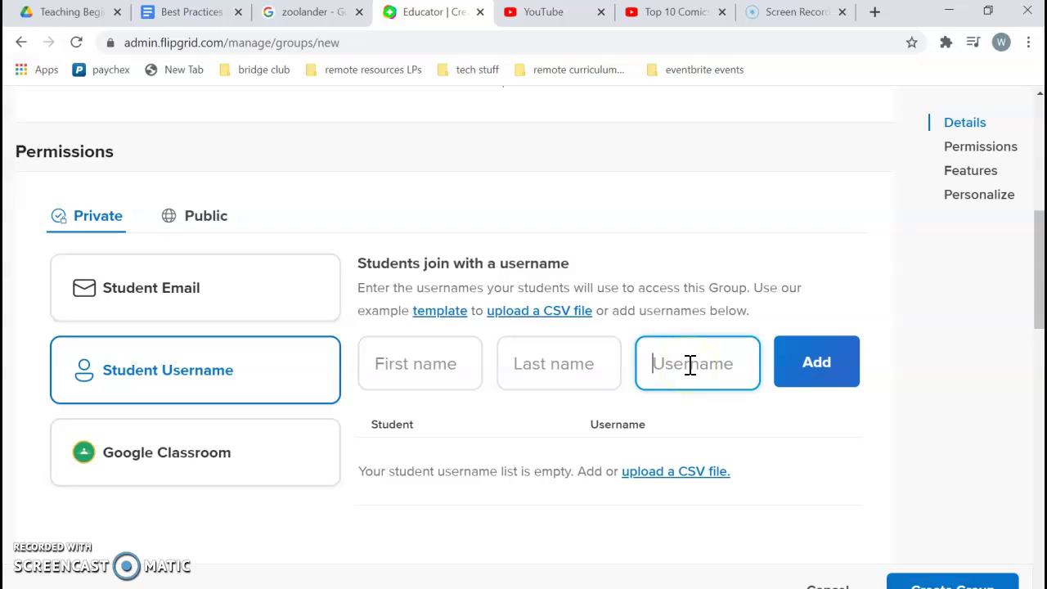
pyautogui.click(425, 370)
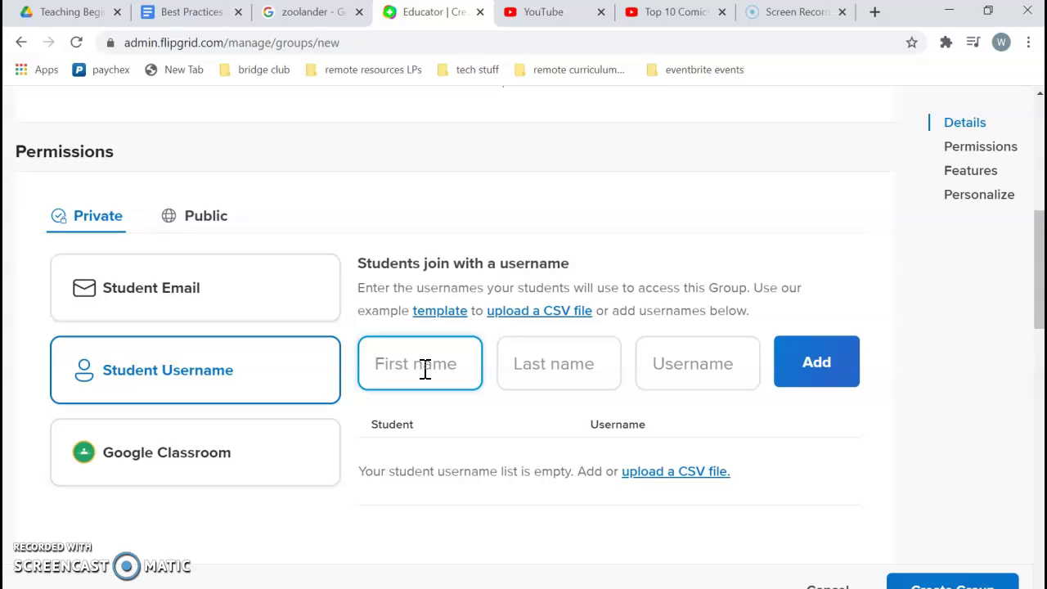
pyautogui.press('Tab')
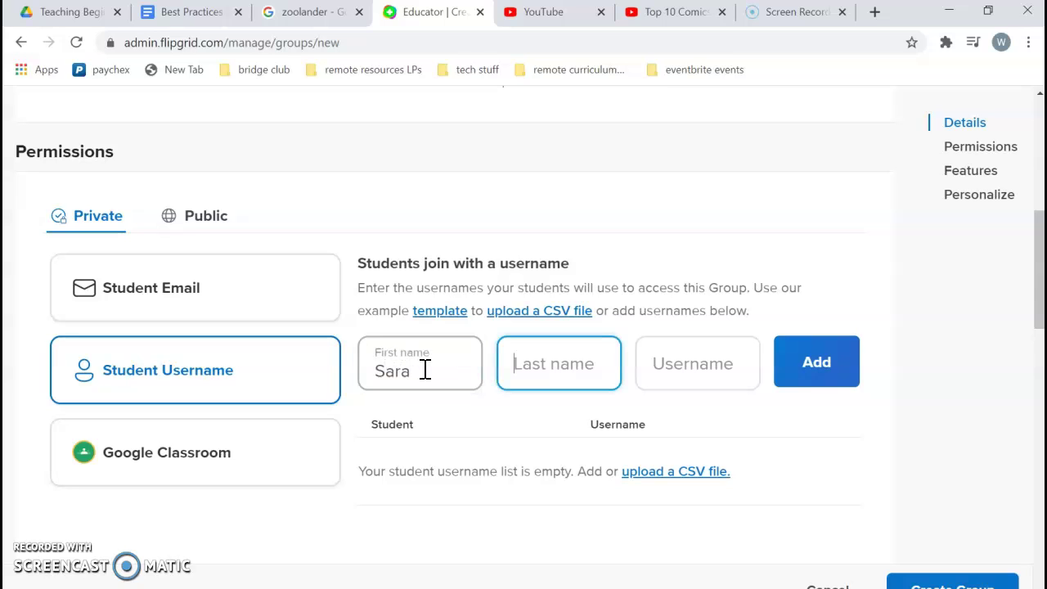
pyautogui.press('Tab')
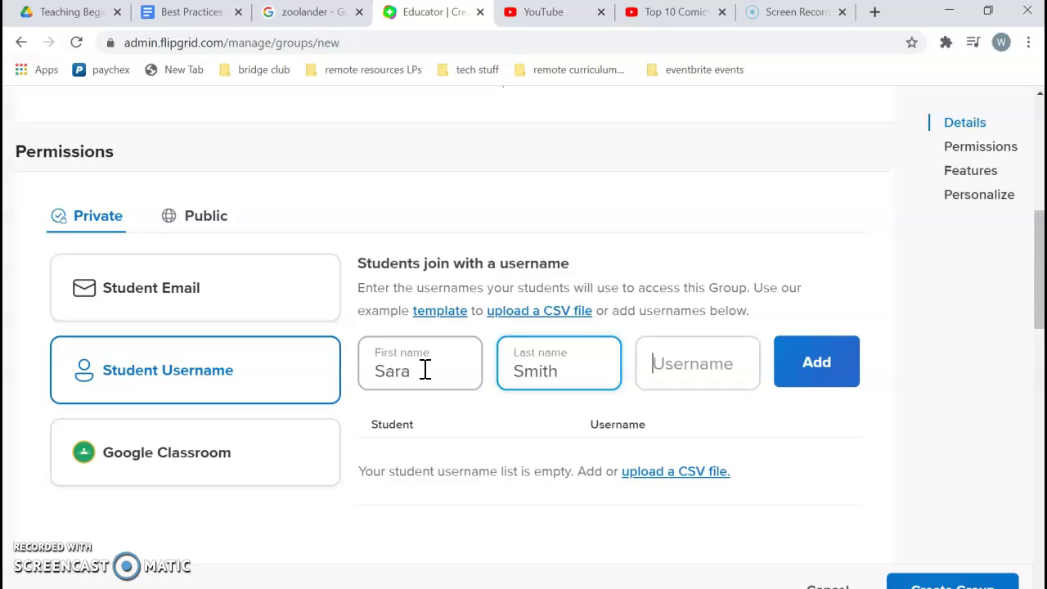
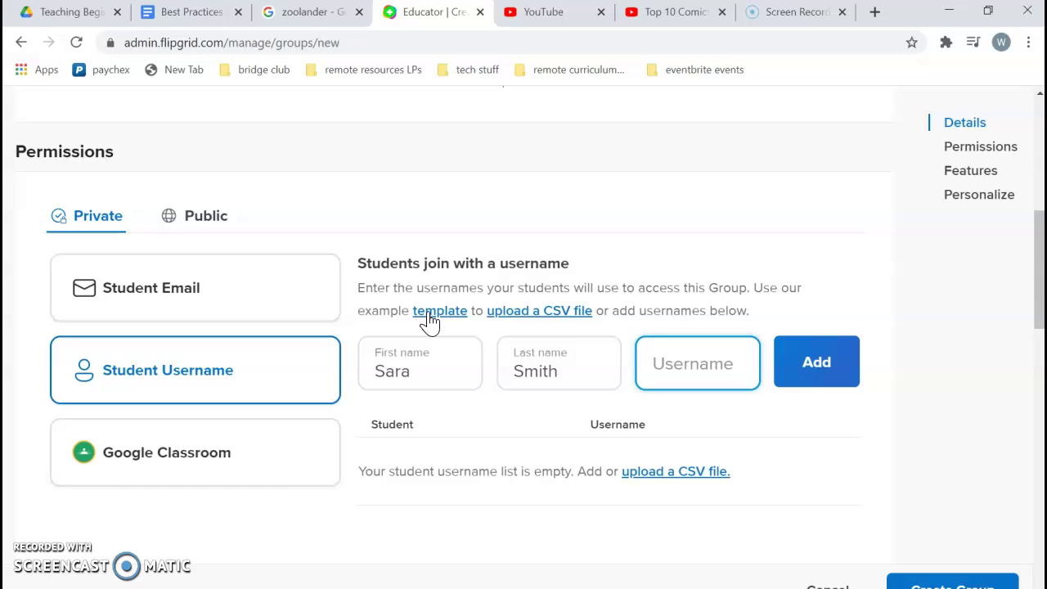
# Download the example student template and open its student_template folder
pyautogui.click(430, 315)
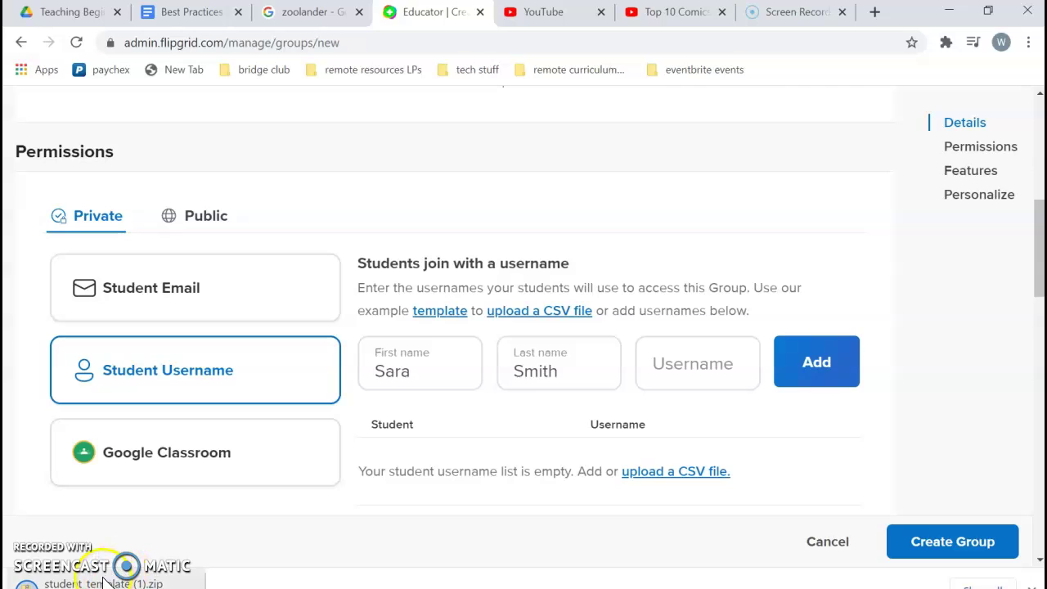
pyautogui.click(102, 578)
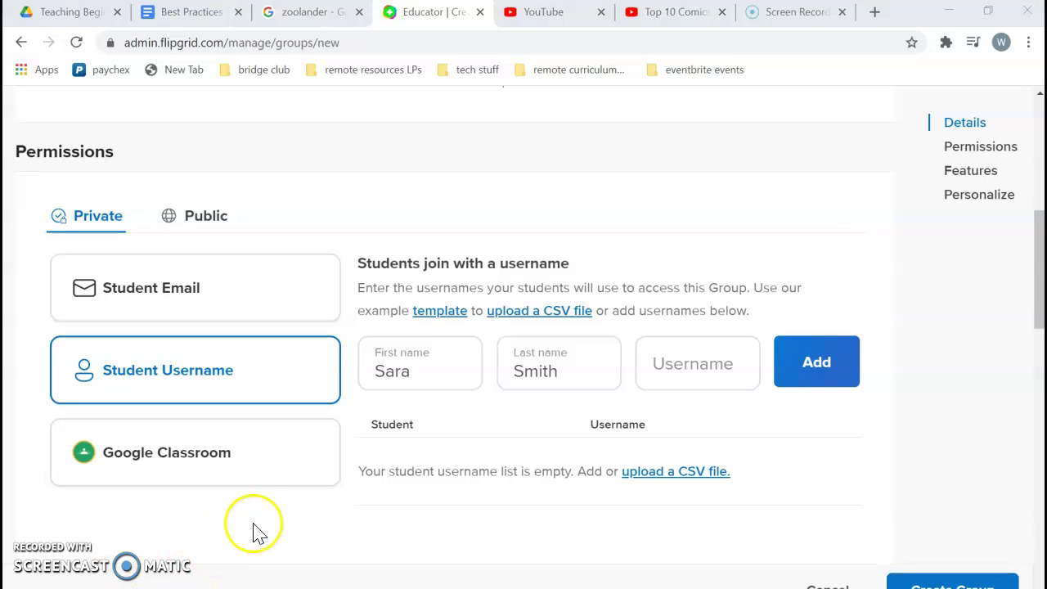
pyautogui.doubleClick(708, 352)
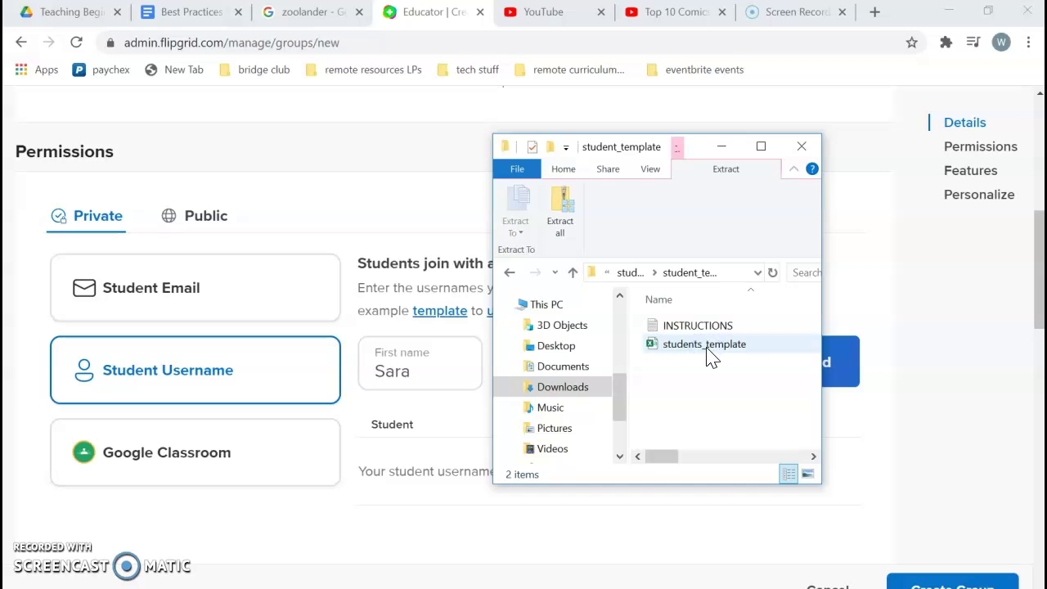
# Read the template's INSTRUCTIONS file in Notepad, then close it
pyautogui.doubleClick(681, 327)
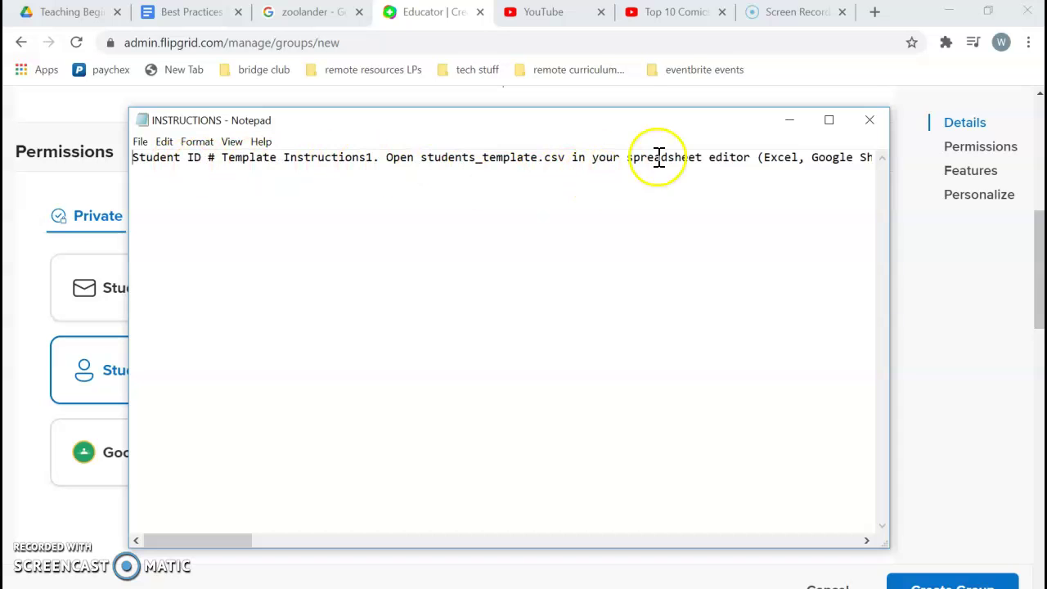
pyautogui.hscroll(9, 796, 227)
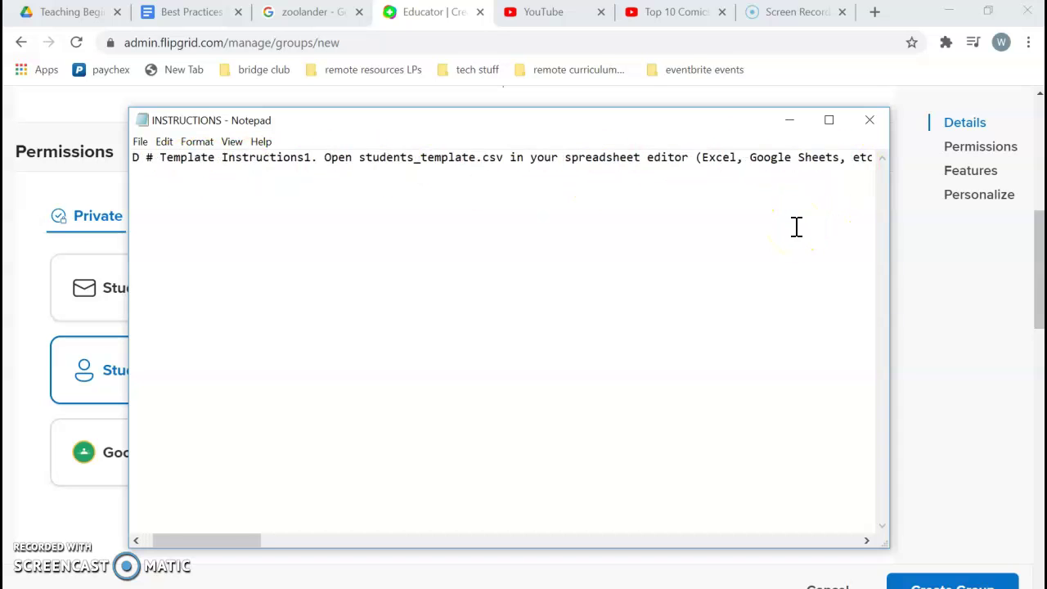
pyautogui.hscroll(20, 796, 226)
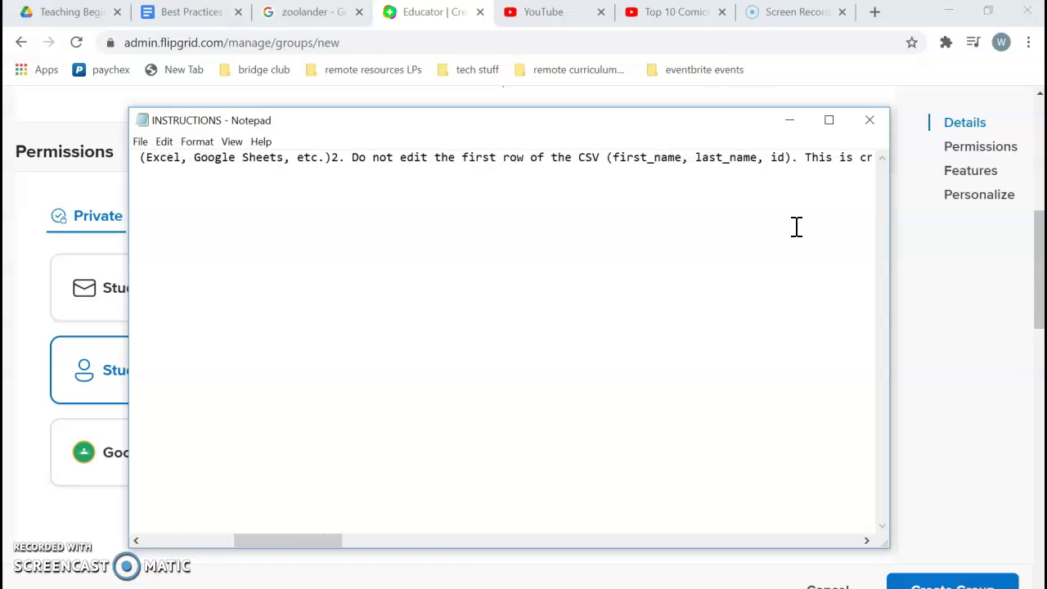
pyautogui.click(872, 123)
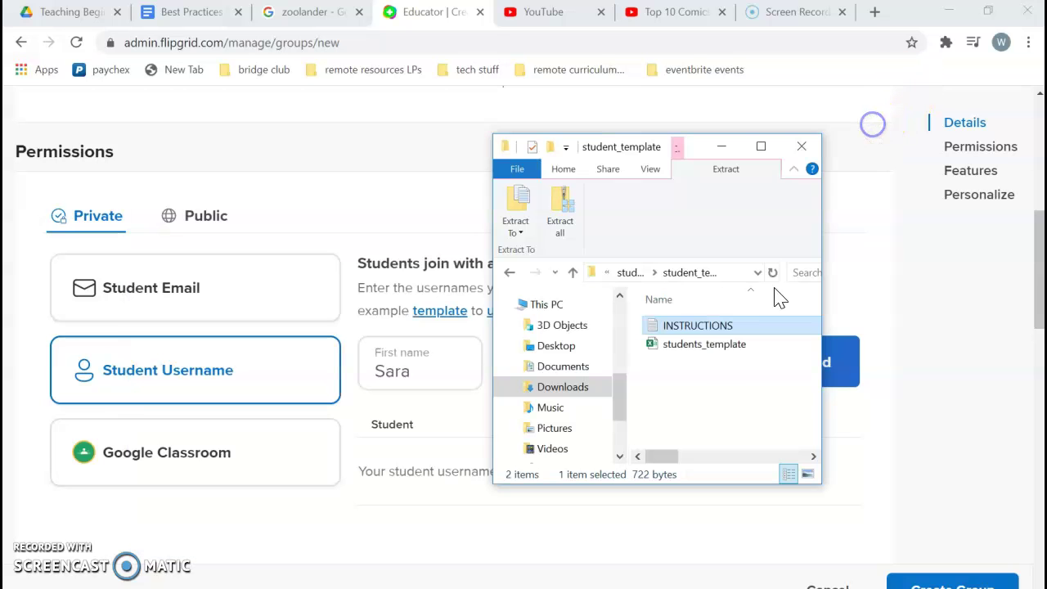
# Open students_template in a maximized Excel window and discard the recovered files
pyautogui.doubleClick(685, 348)
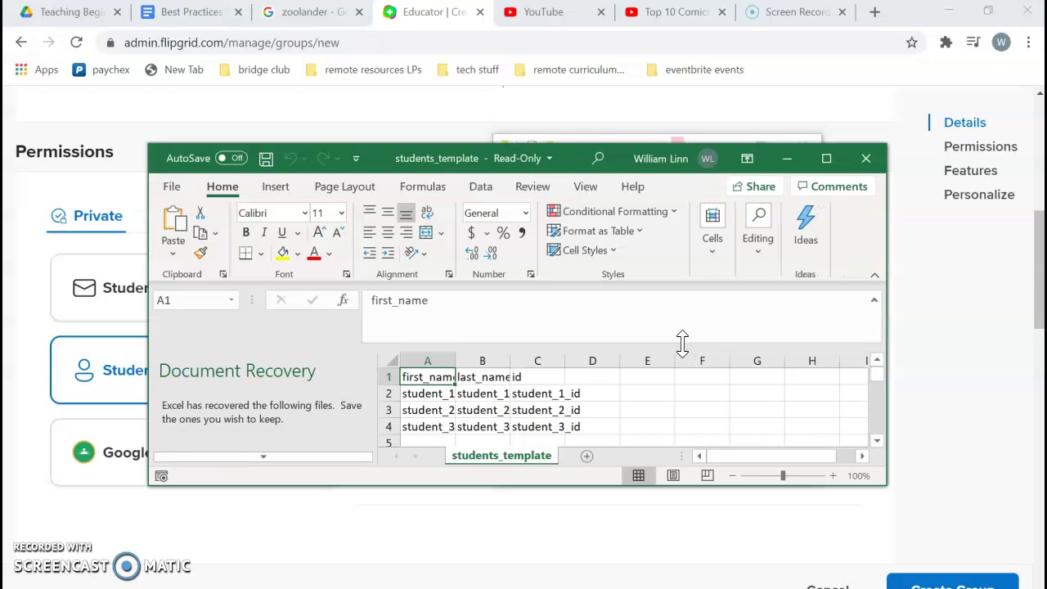
pyautogui.click(827, 157)
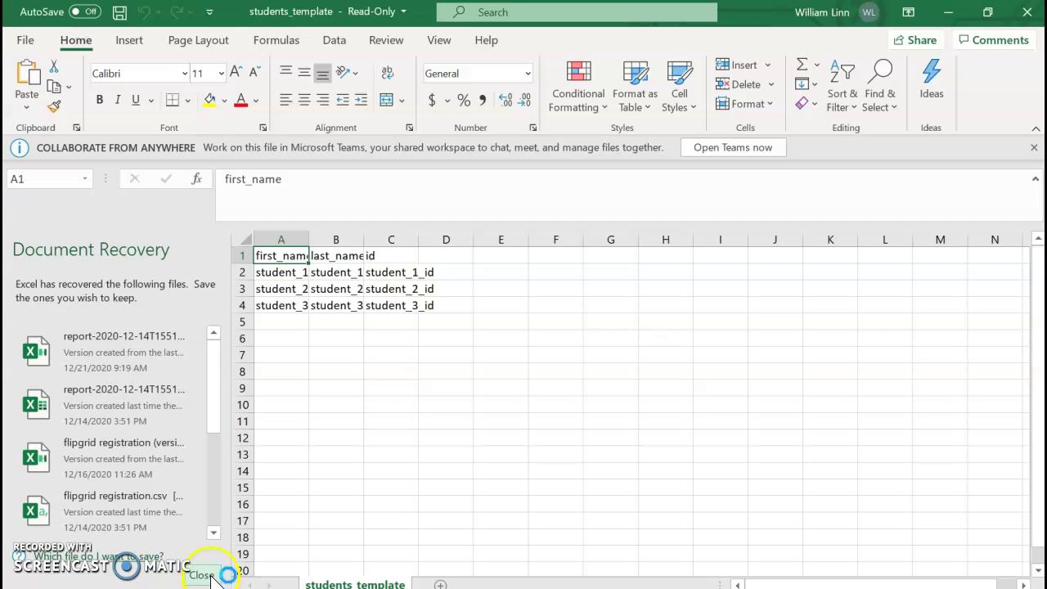
pyautogui.click(201, 575)
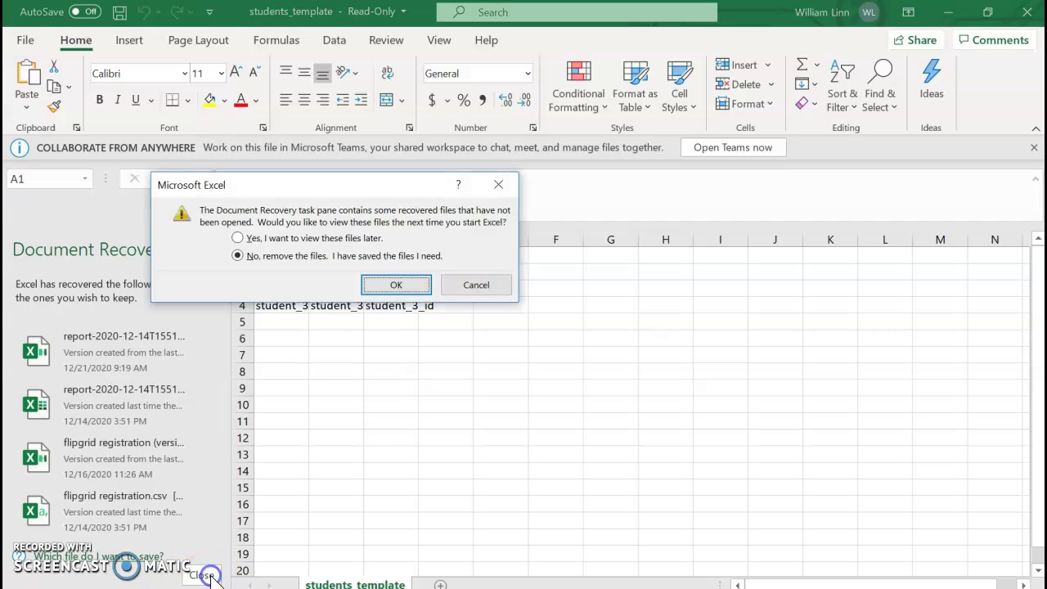
pyautogui.click(399, 286)
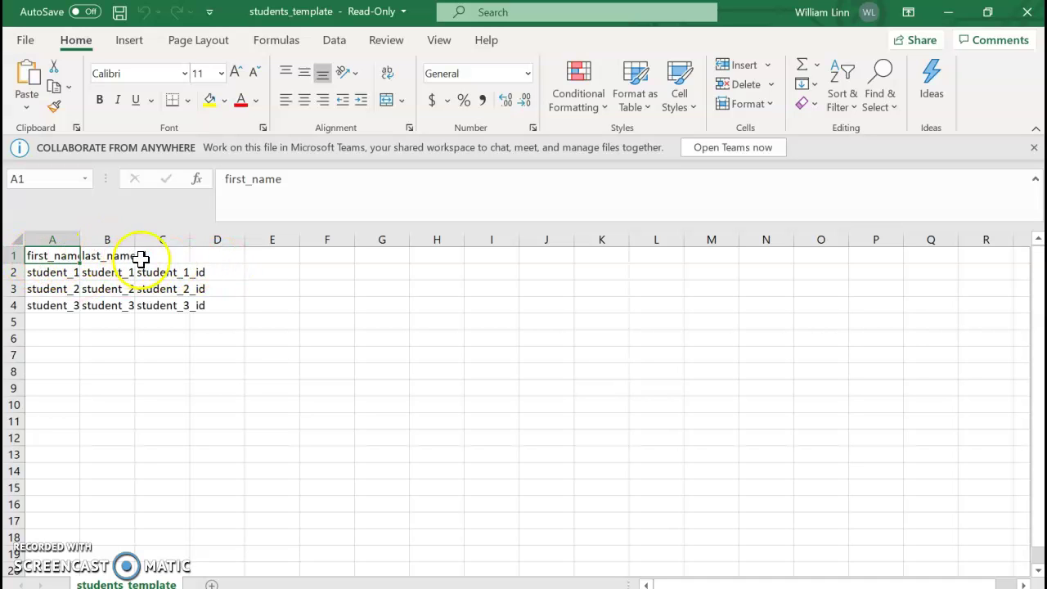
# Enter the first student's first and last name in row 2
pyautogui.click(46, 277)
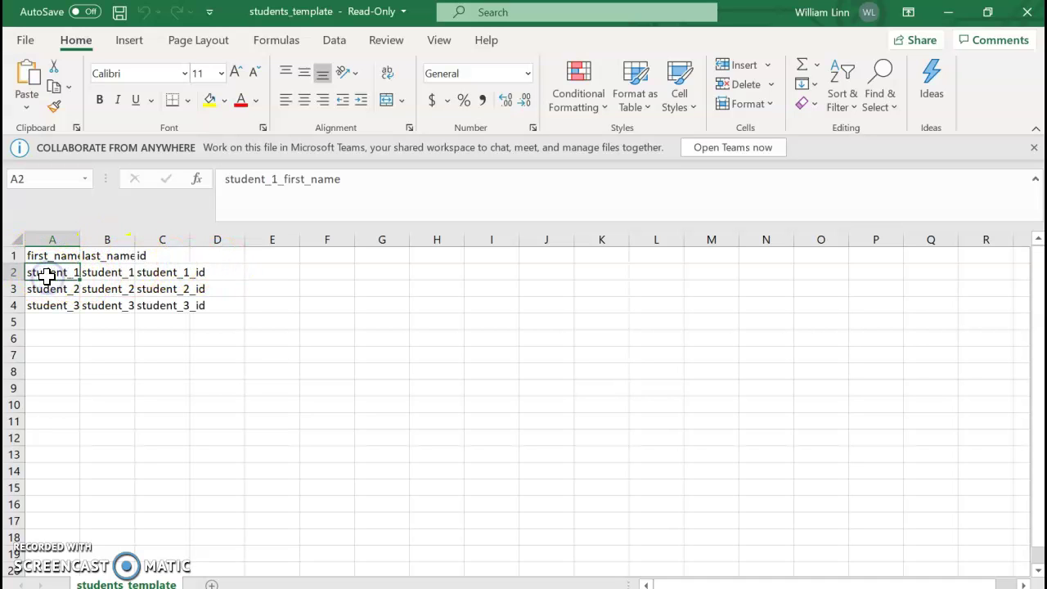
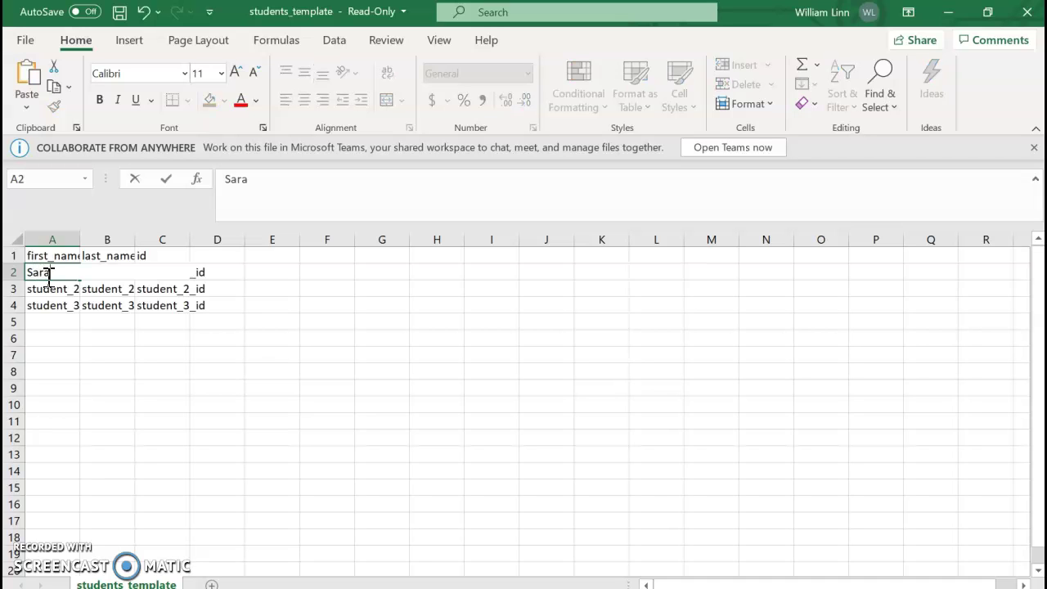
pyautogui.press('Tab')
pyautogui.press('Tab')
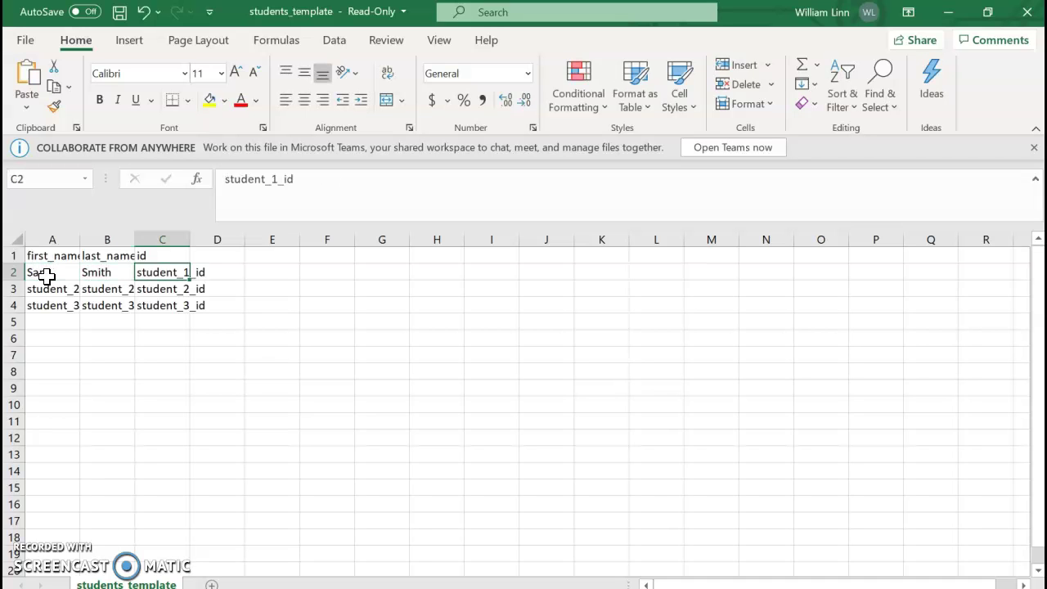
pyautogui.write('Sara')
pyautogui.press('Tab')
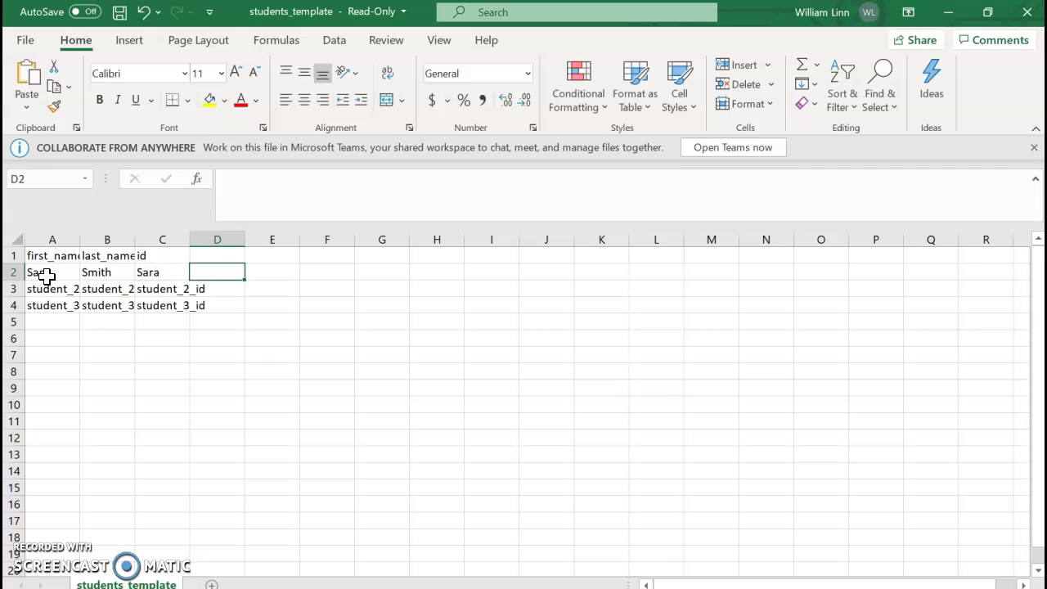
# Fill row 3 with the second student's first name, last name, and first-name id
pyautogui.click(43, 291)
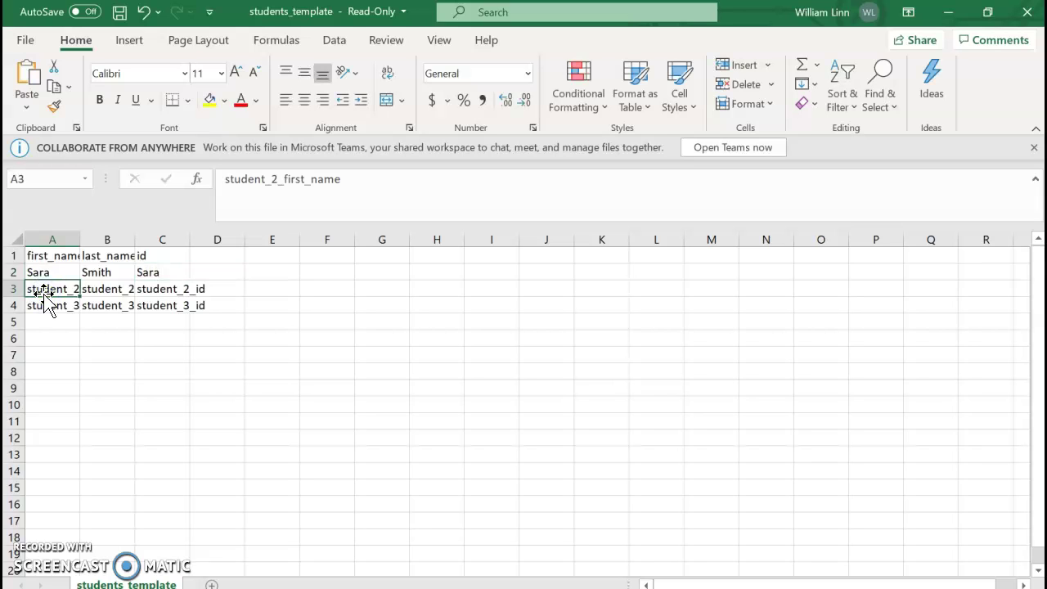
pyautogui.press('Tab')
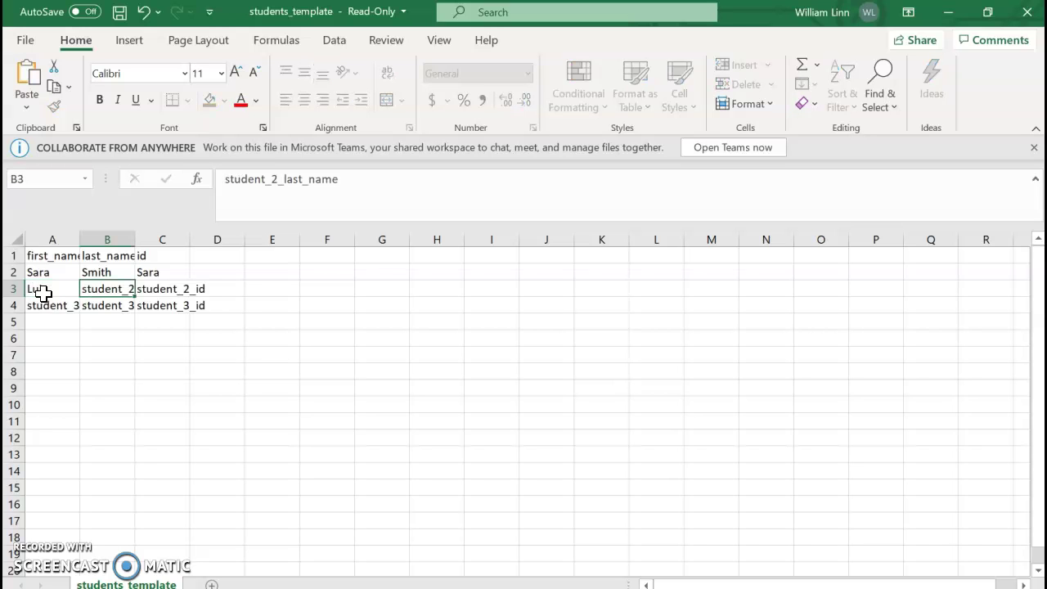
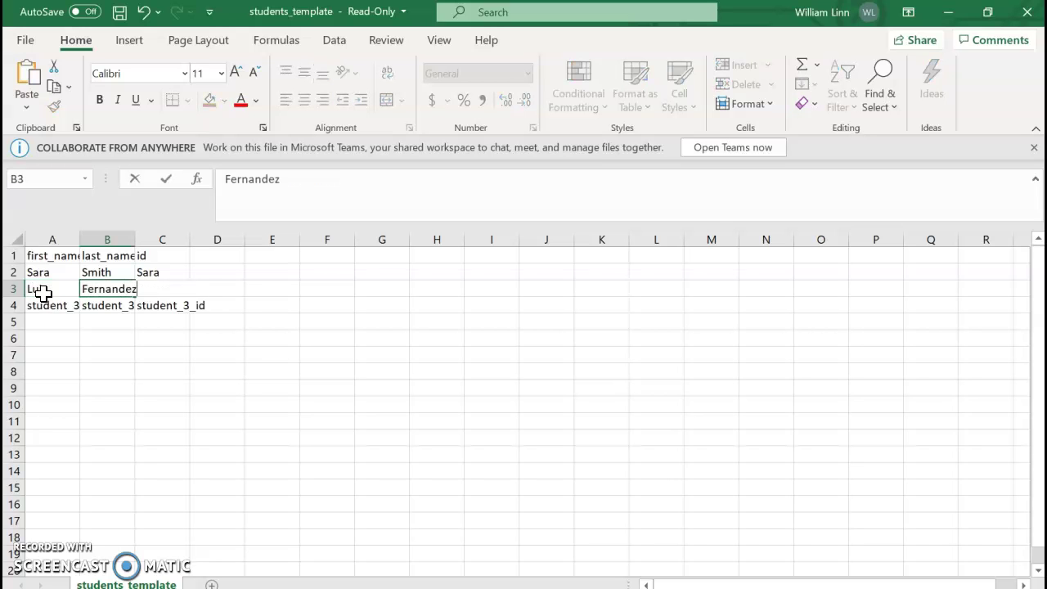
pyautogui.press('Tab')
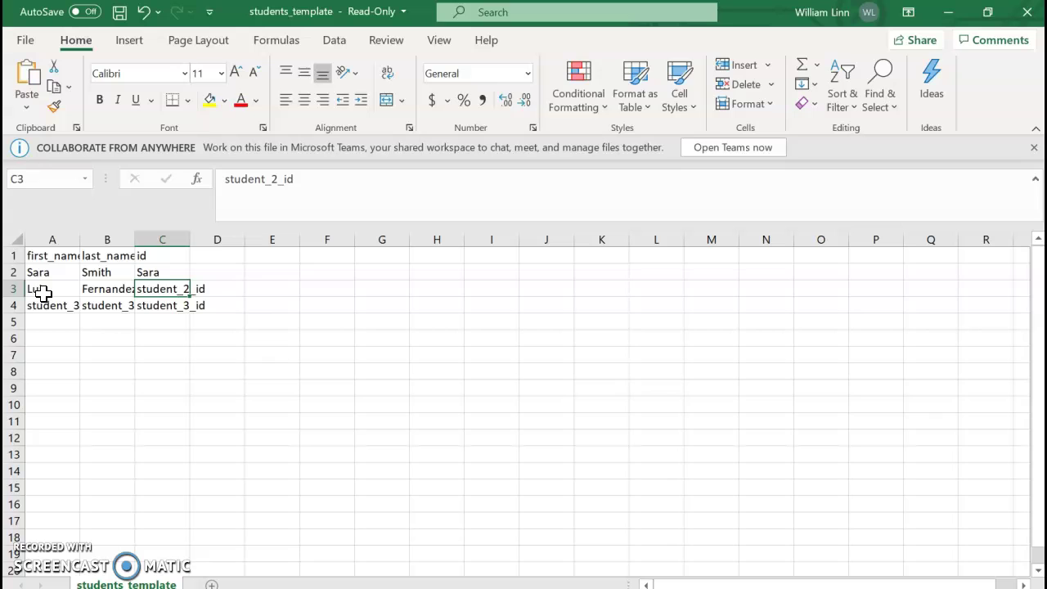
pyautogui.write('Luis')
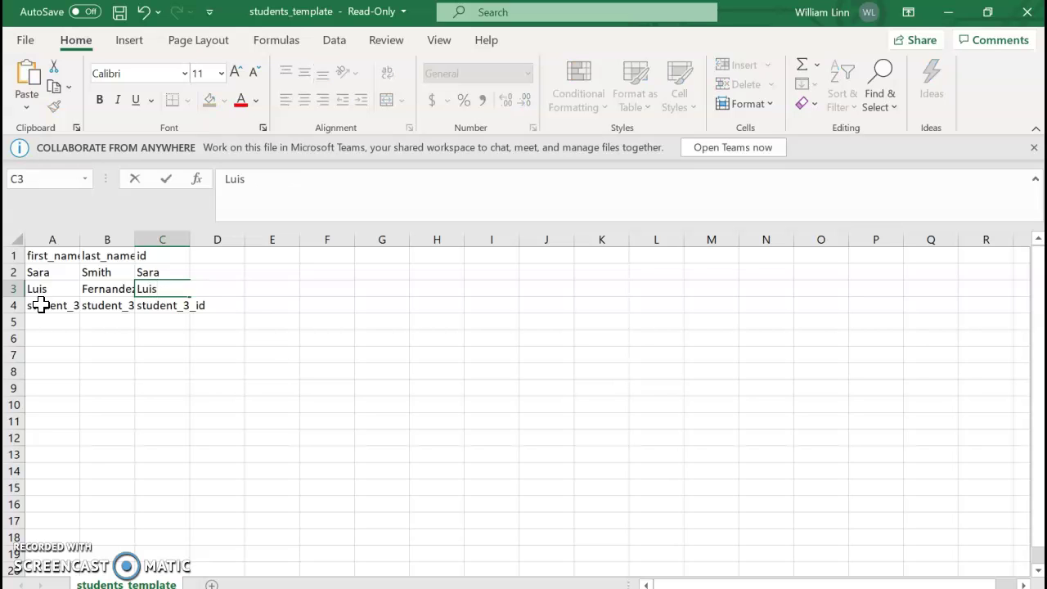
# Fill row 4 with the third student's first name, last name, and first-name id
pyautogui.click(41, 305)
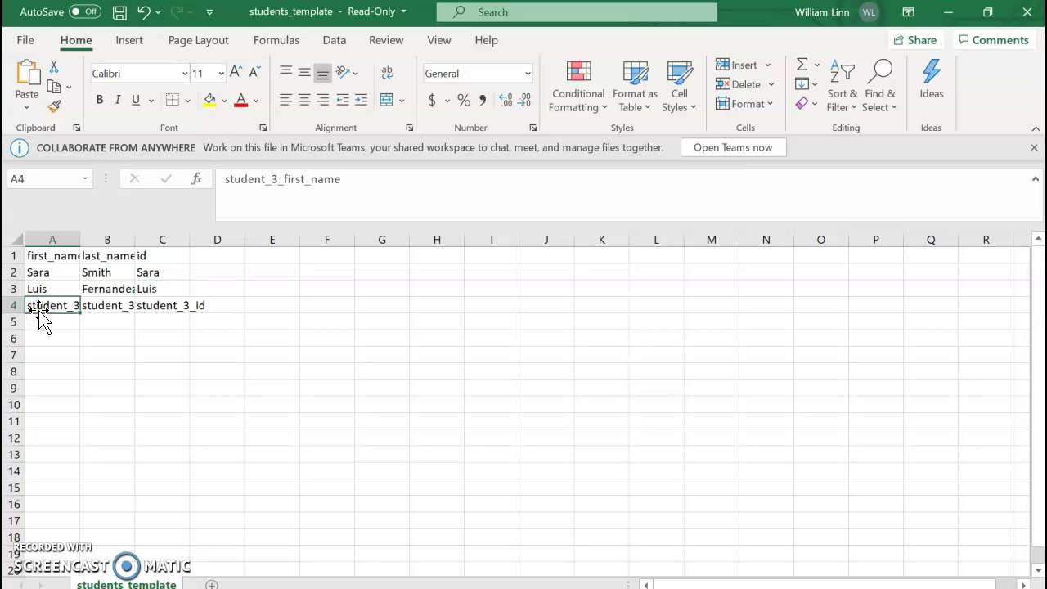
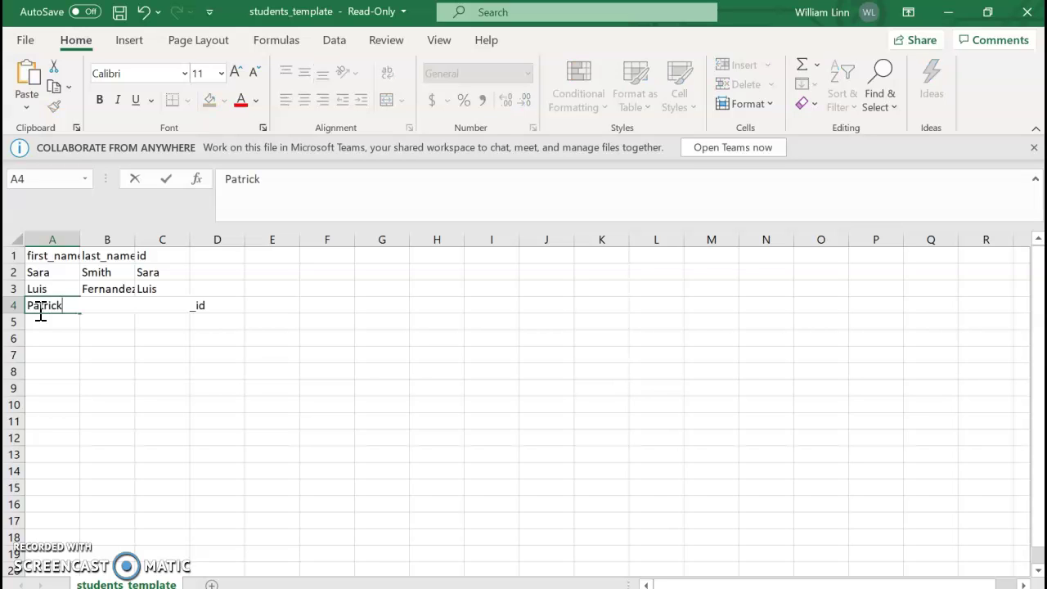
pyautogui.press('Tab')
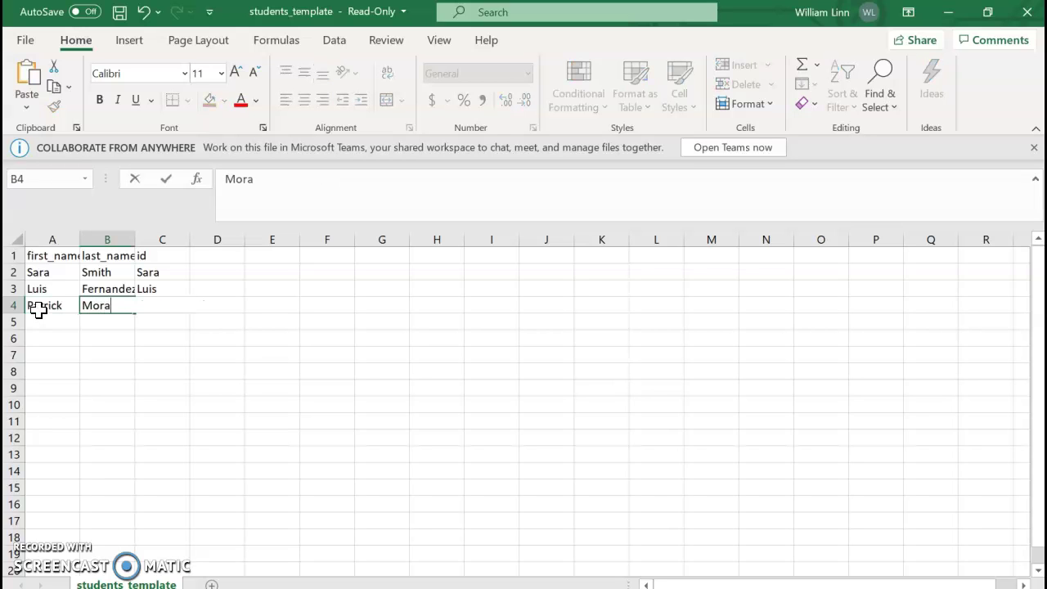
pyautogui.press('Tab')
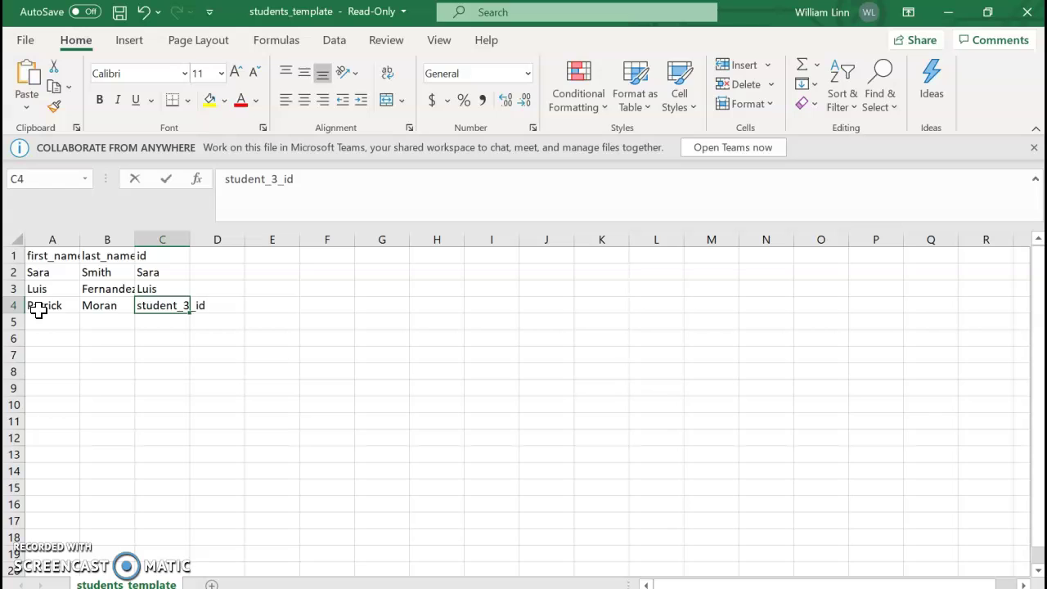
pyautogui.write('Patrick')
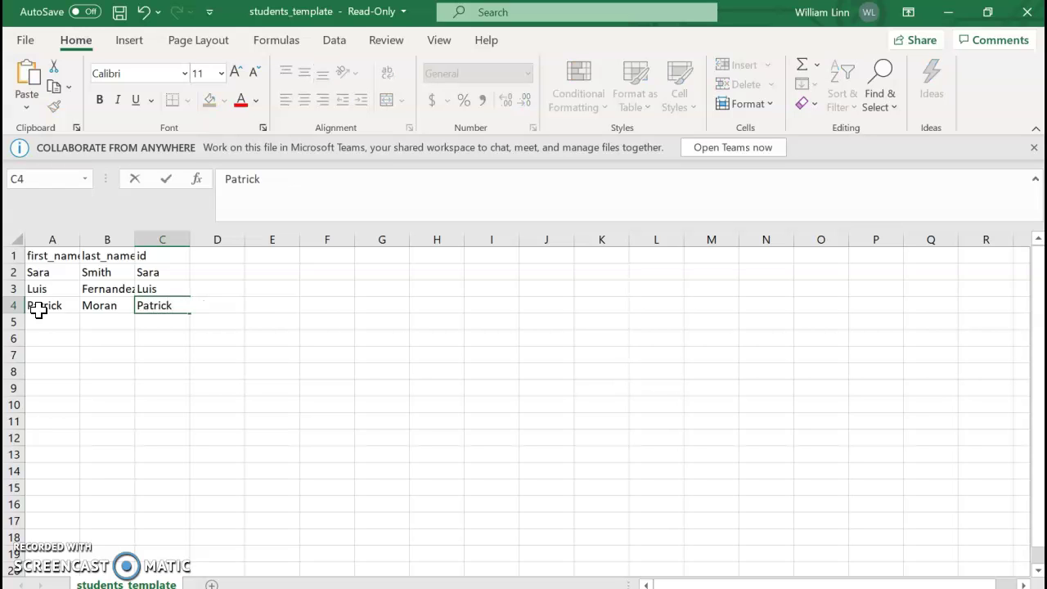
pyautogui.press('Tab')
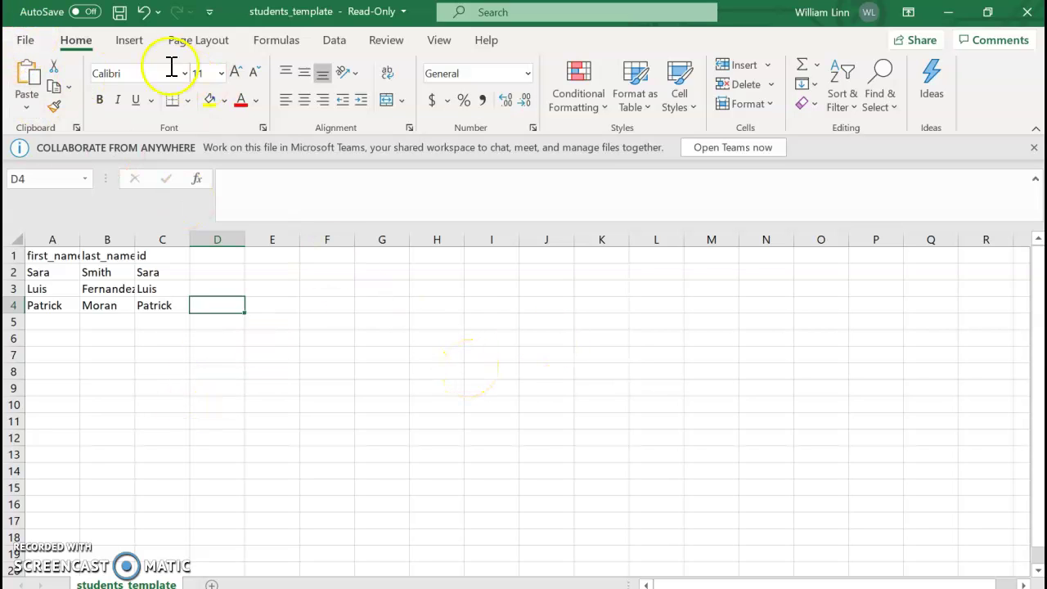
# Save the sheet as CSV 'Copy of students_template' in Downloads, past the read-only warning
pyautogui.click(23, 40)
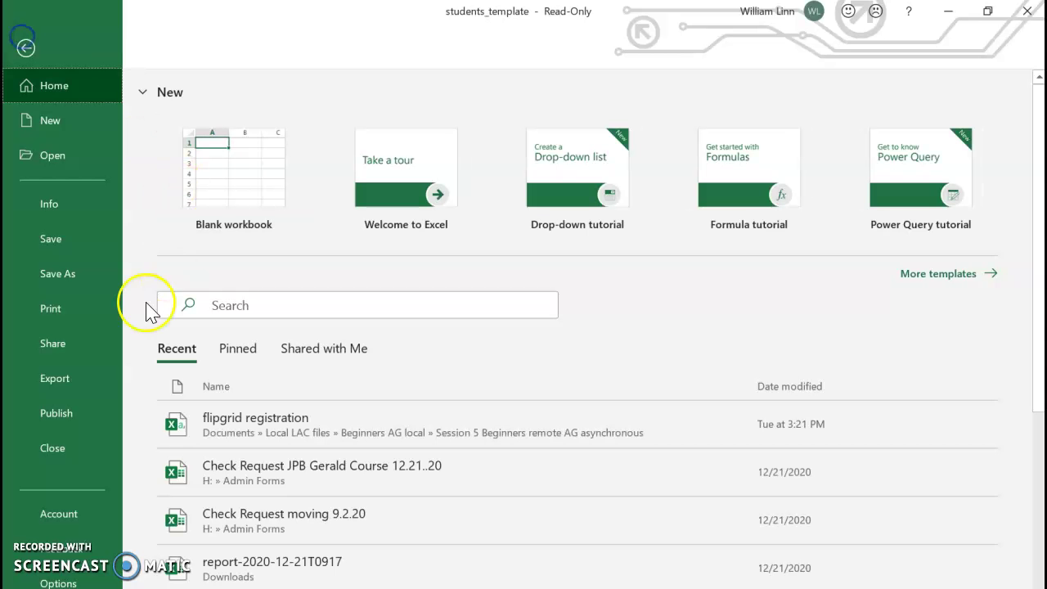
pyautogui.click(61, 249)
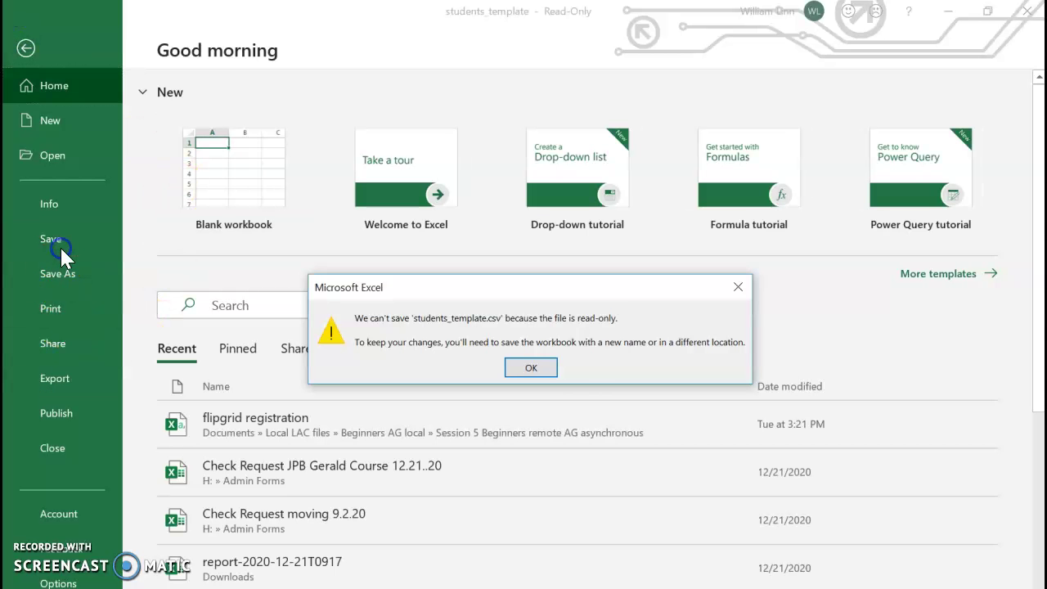
pyautogui.click(529, 372)
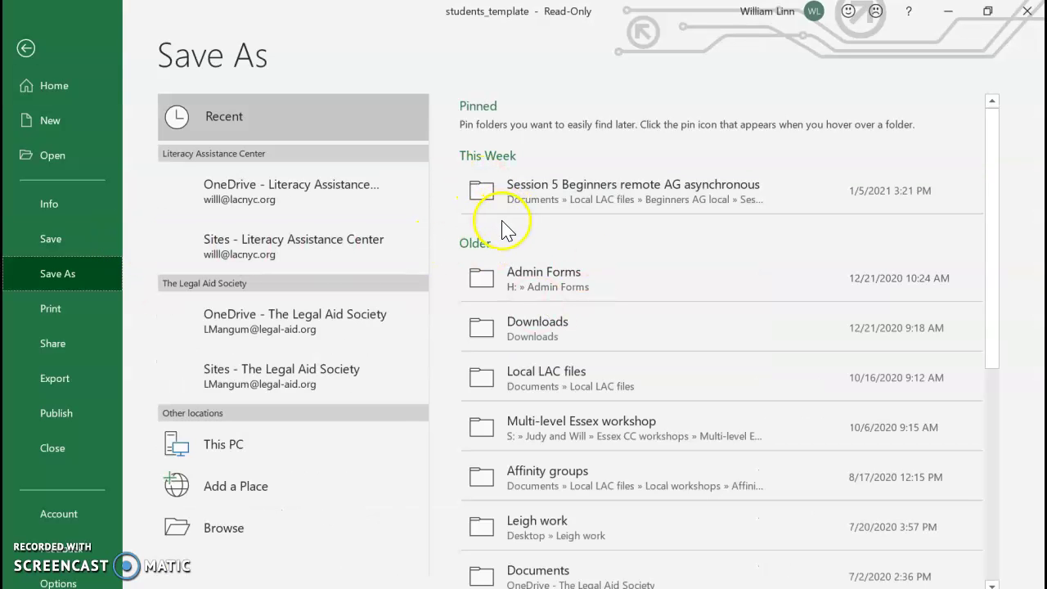
pyautogui.click(483, 327)
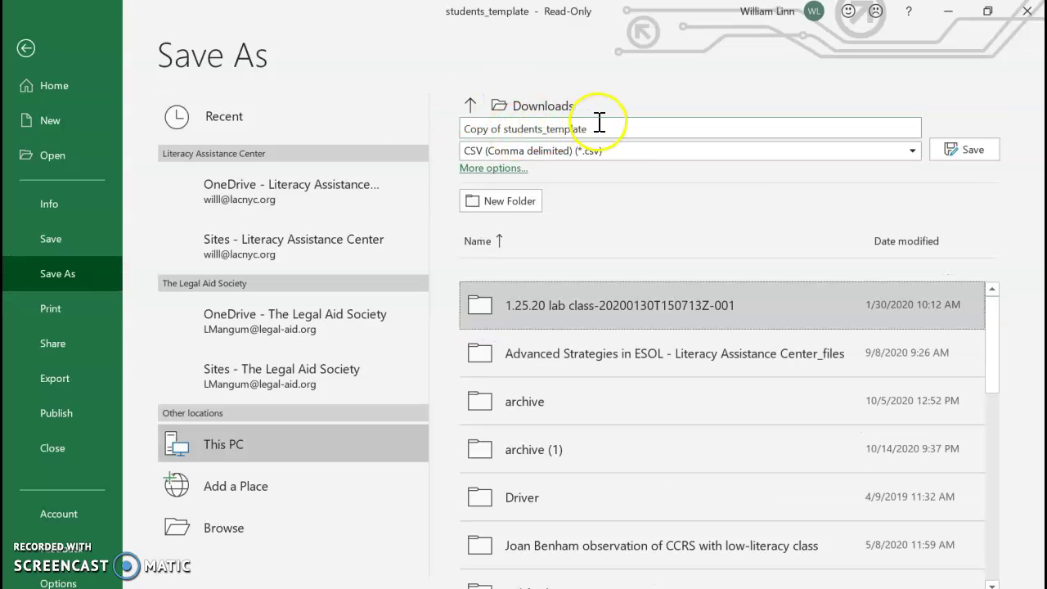
pyautogui.click(969, 150)
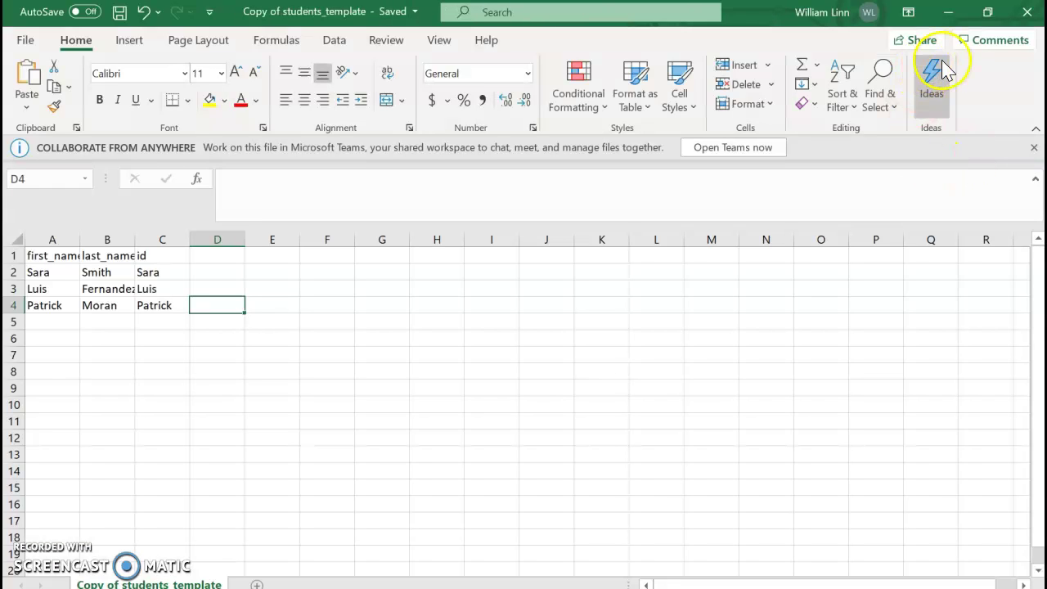
# Back in Flipgrid, upload 'Copy of students_template' from Downloads as the student list
pyautogui.click(949, 13)
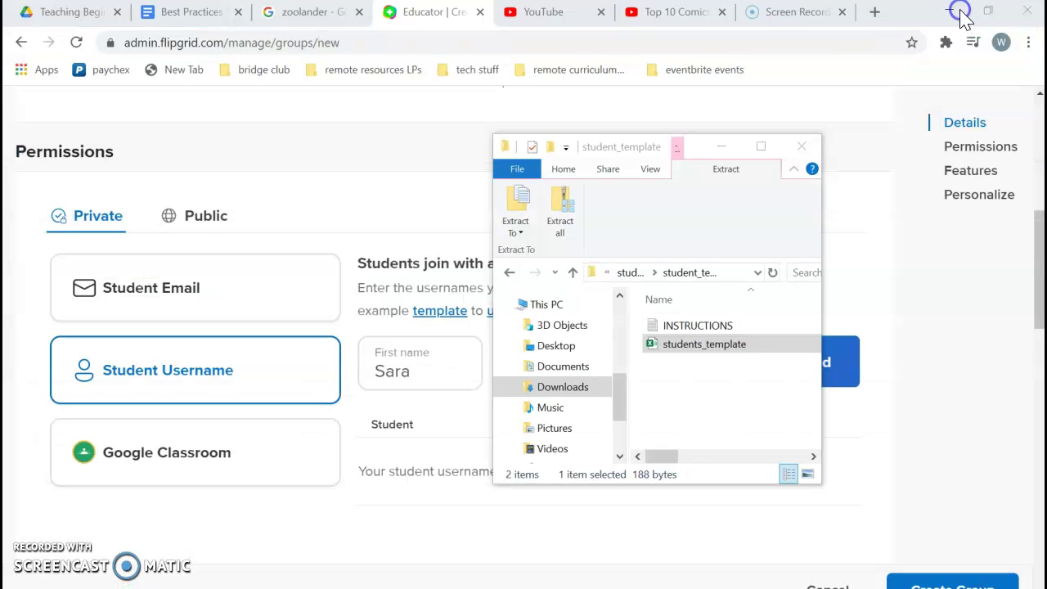
pyautogui.click(417, 200)
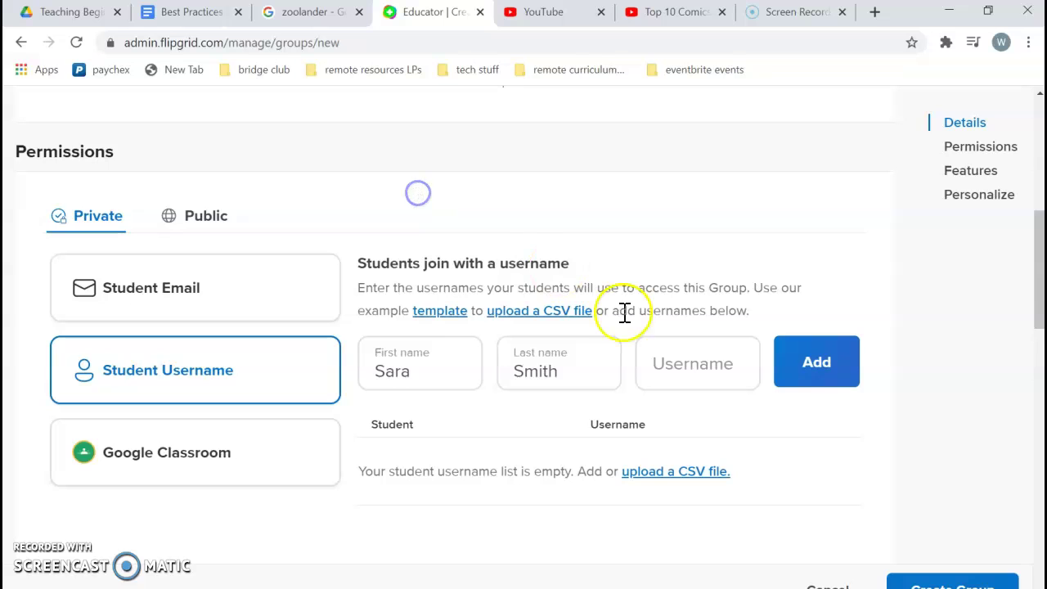
pyautogui.click(515, 311)
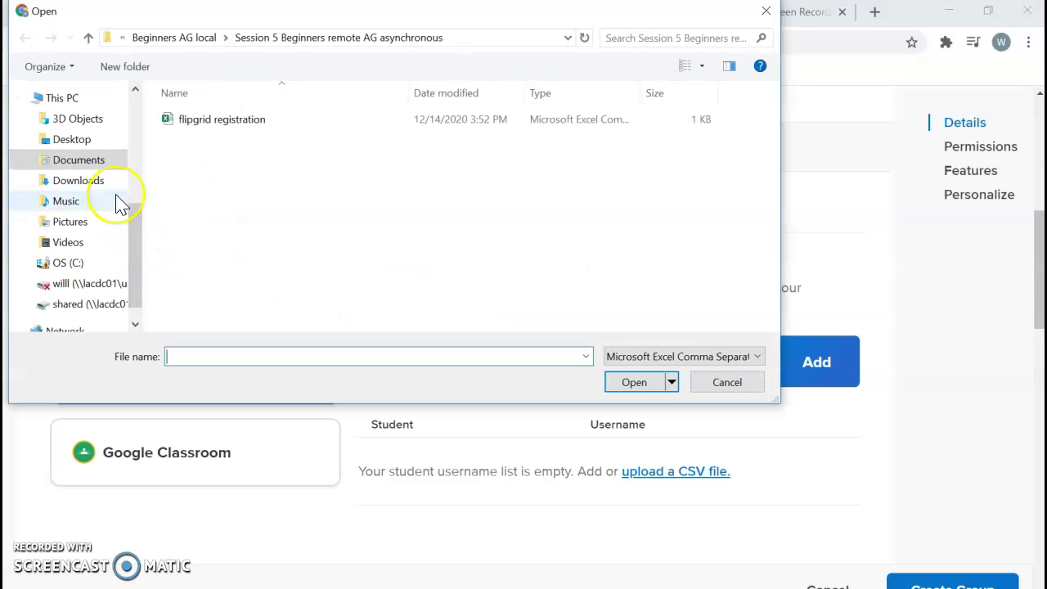
pyautogui.click(73, 182)
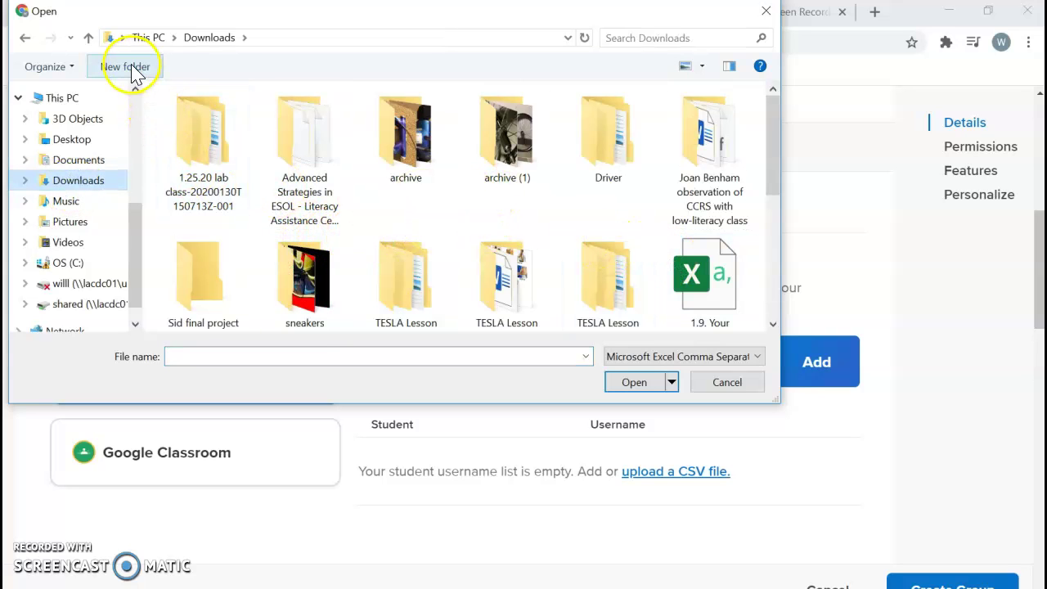
pyautogui.scroll(-3, 356, 186)
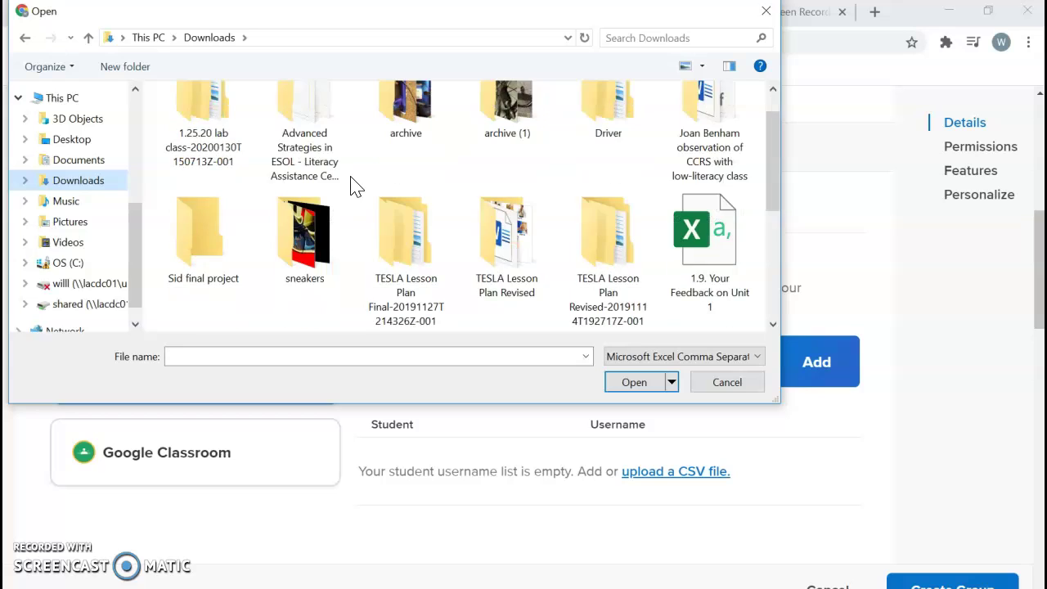
pyautogui.scroll(-2, 356, 187)
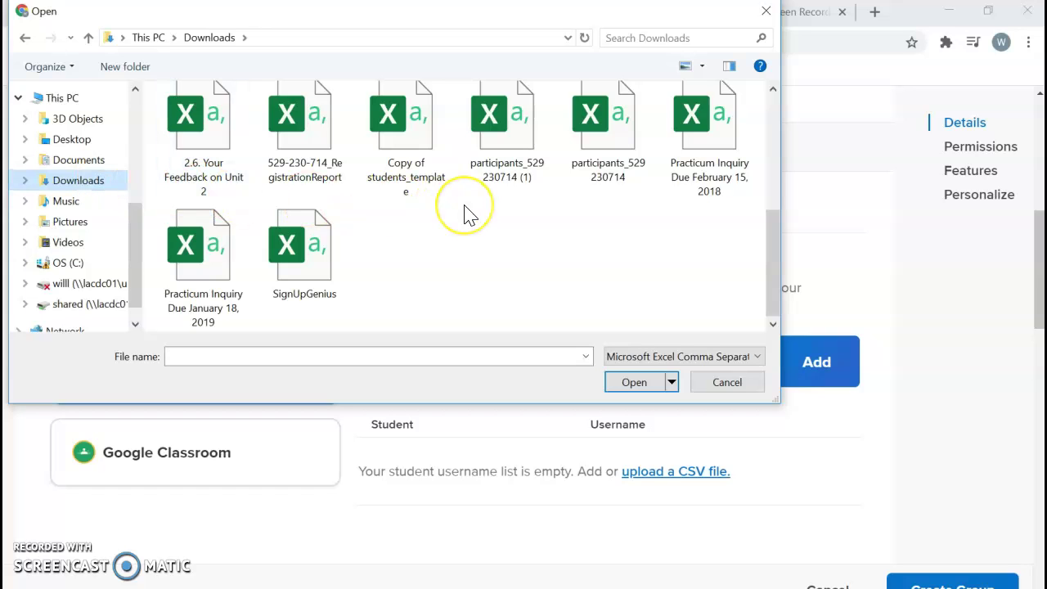
pyautogui.click(413, 118)
pyautogui.click(630, 383)
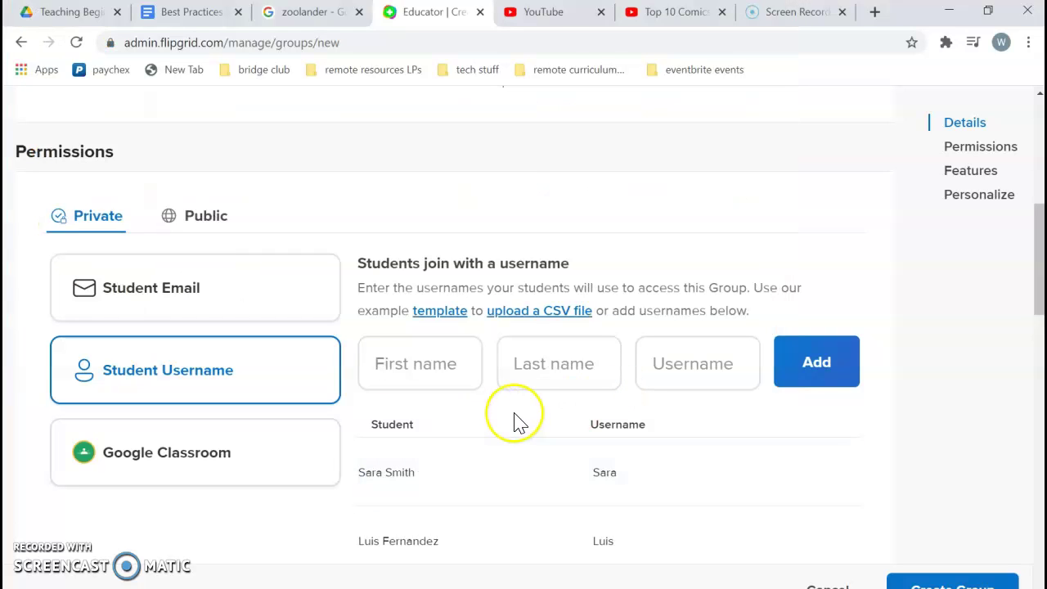
# Under Personalize, pick the rainbow-waves Featured image as the group cover
pyautogui.scroll(-3, 515, 423)
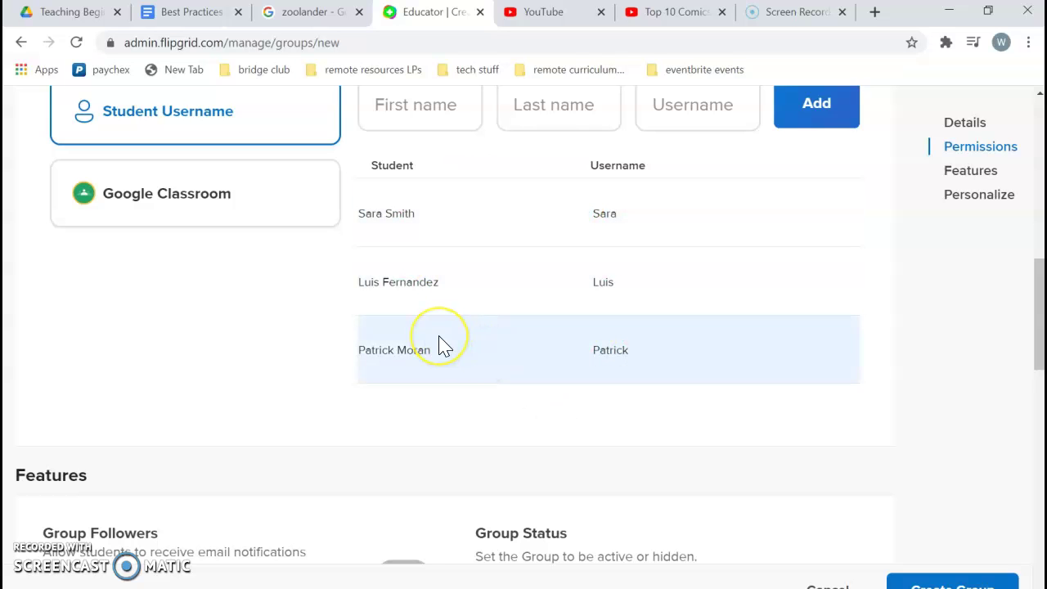
pyautogui.scroll(-2, 438, 345)
pyautogui.scroll(-1, 439, 345)
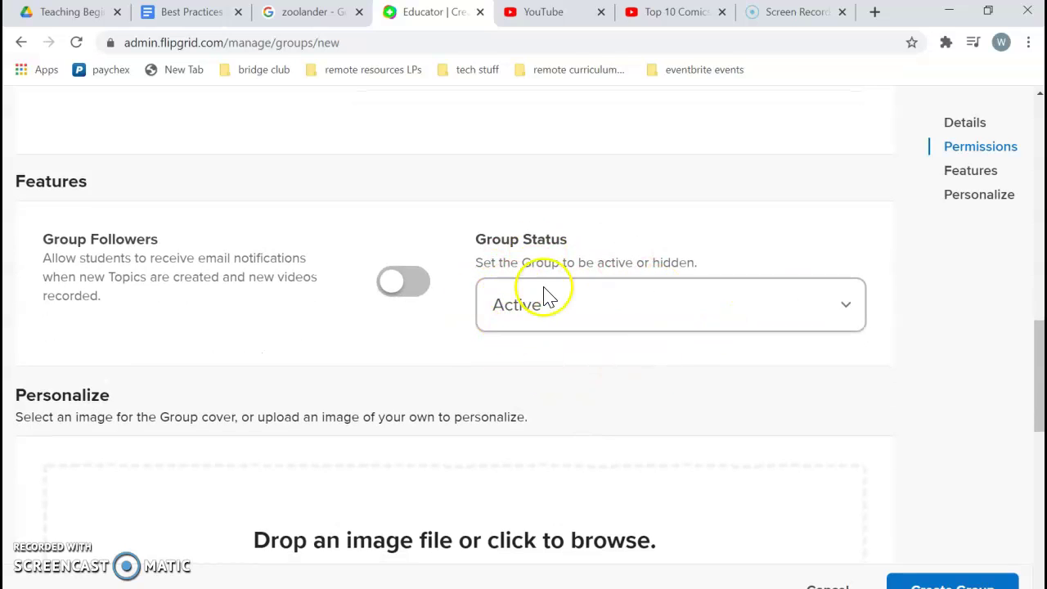
pyautogui.scroll(-3, 614, 325)
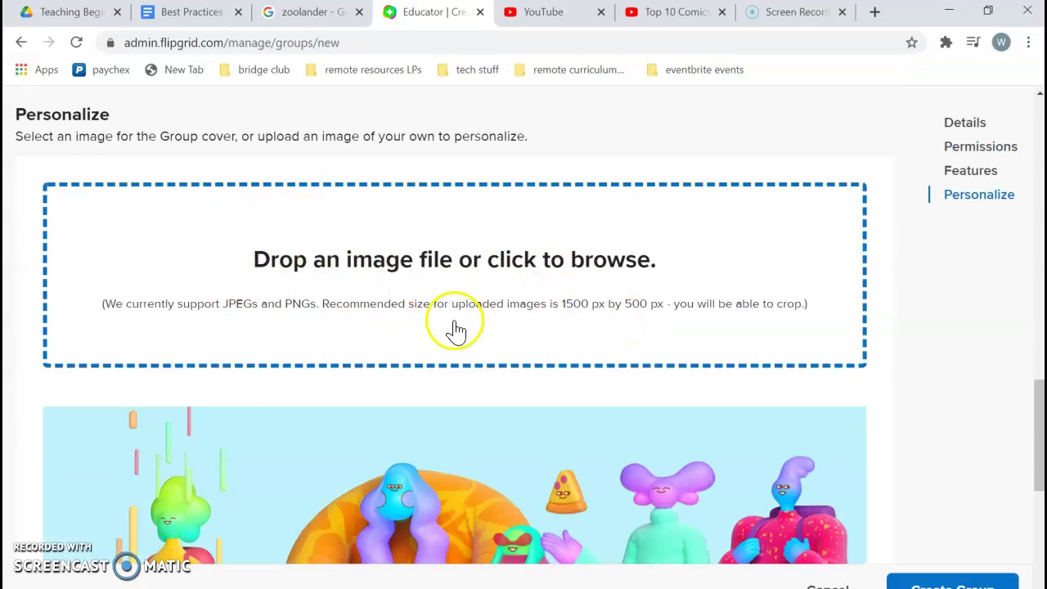
pyautogui.scroll(-6, 409, 264)
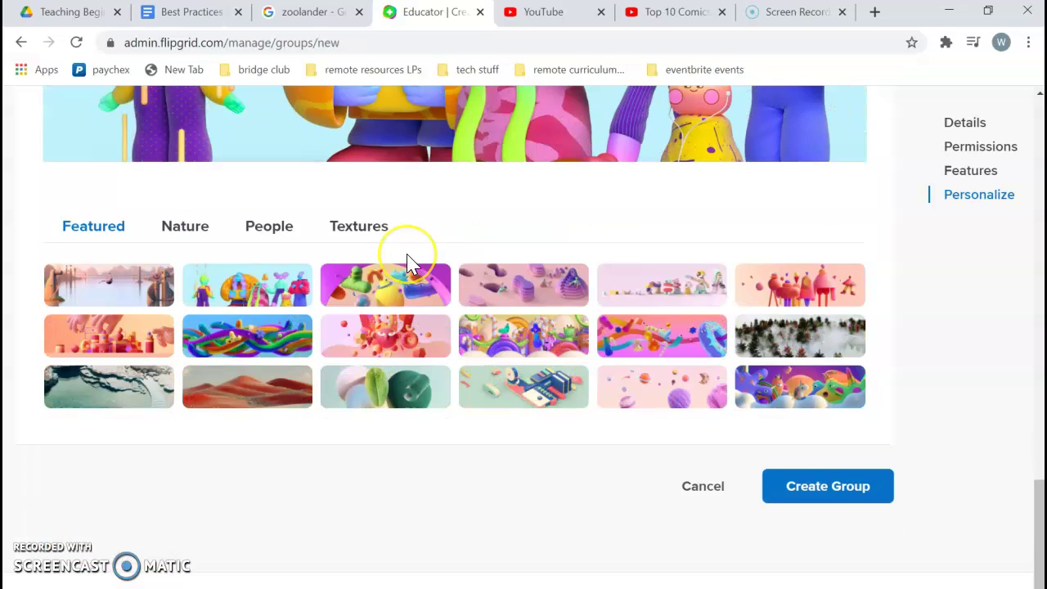
pyautogui.click(262, 286)
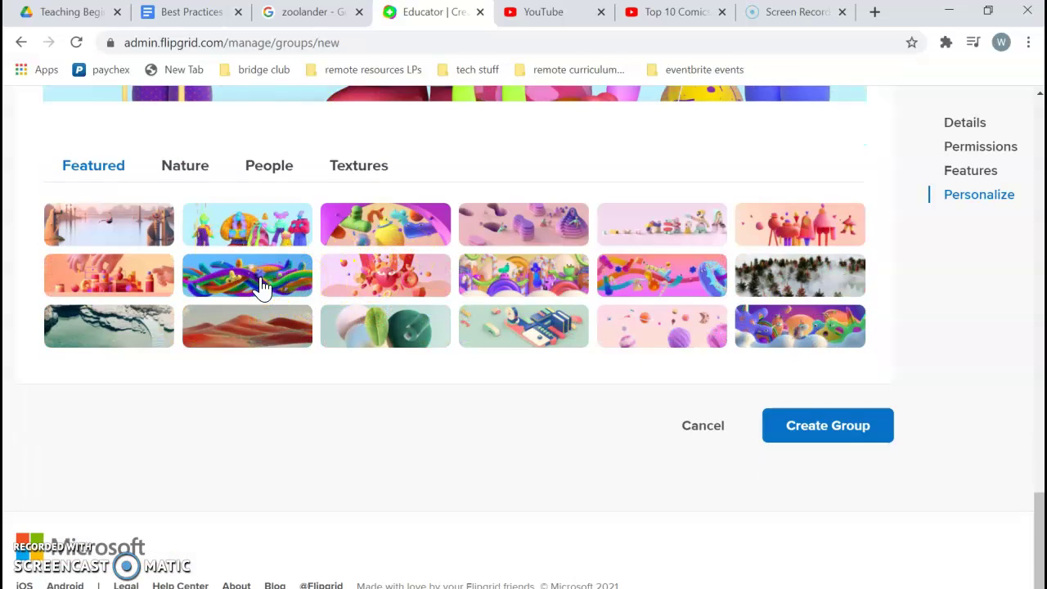
pyautogui.scroll(5, 261, 287)
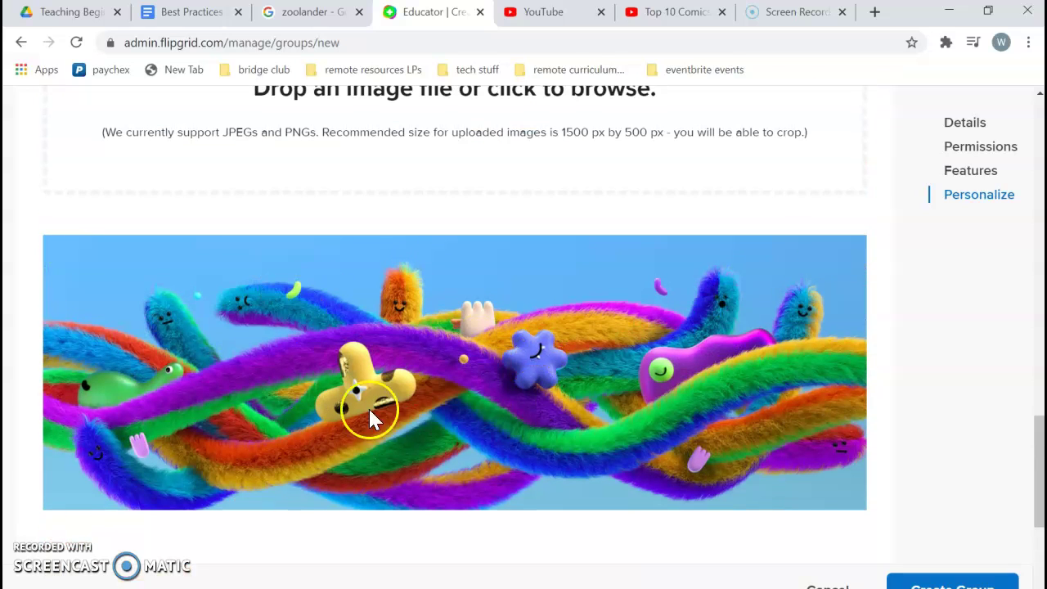
pyautogui.scroll(-5, 659, 389)
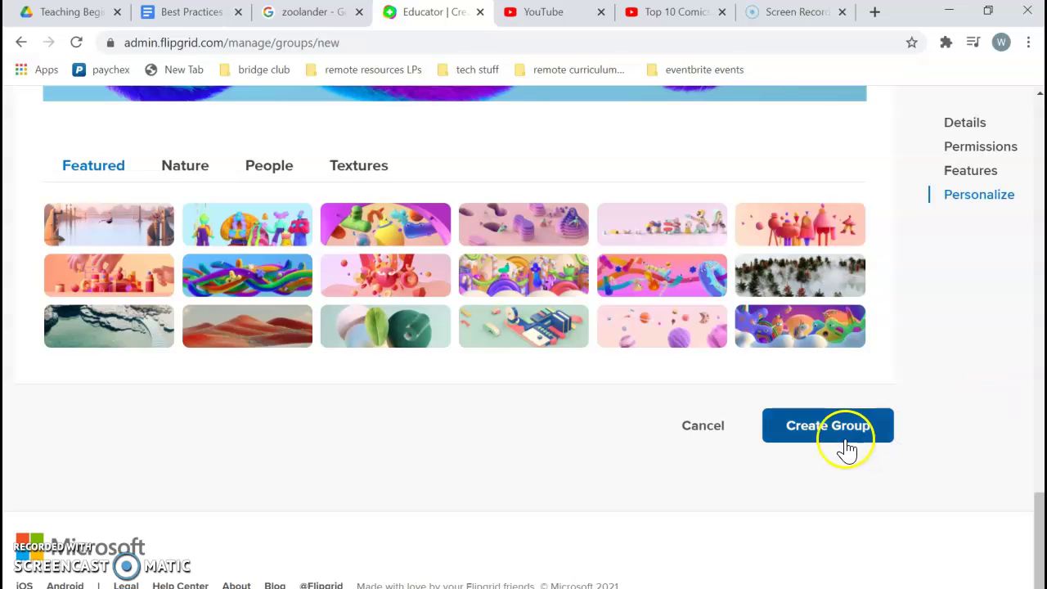
pyautogui.click(841, 438)
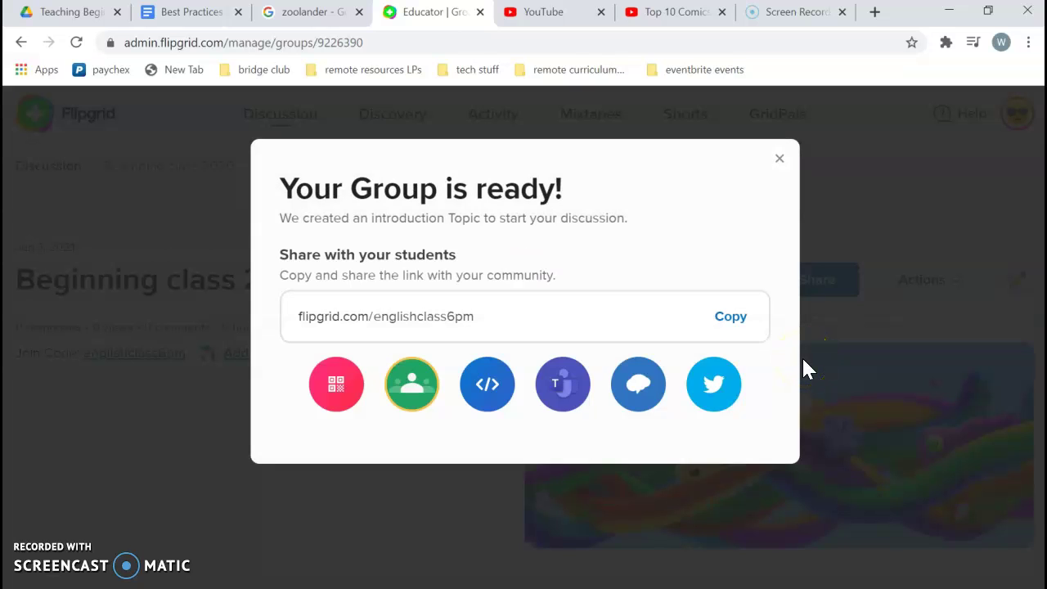
pyautogui.moveTo(484, 324); pyautogui.dragTo(296, 325)
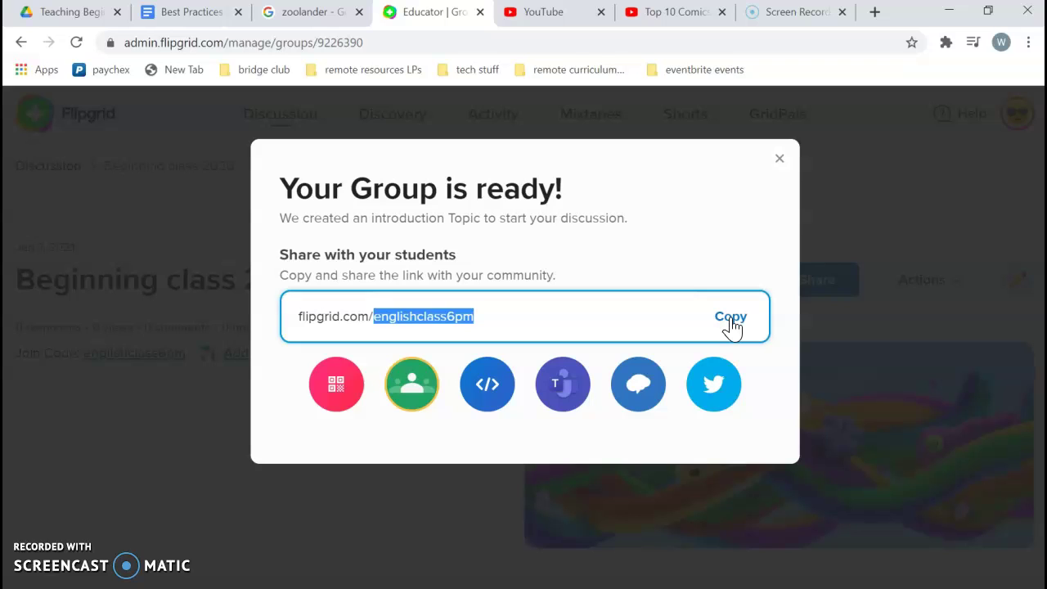
pyautogui.click(731, 318)
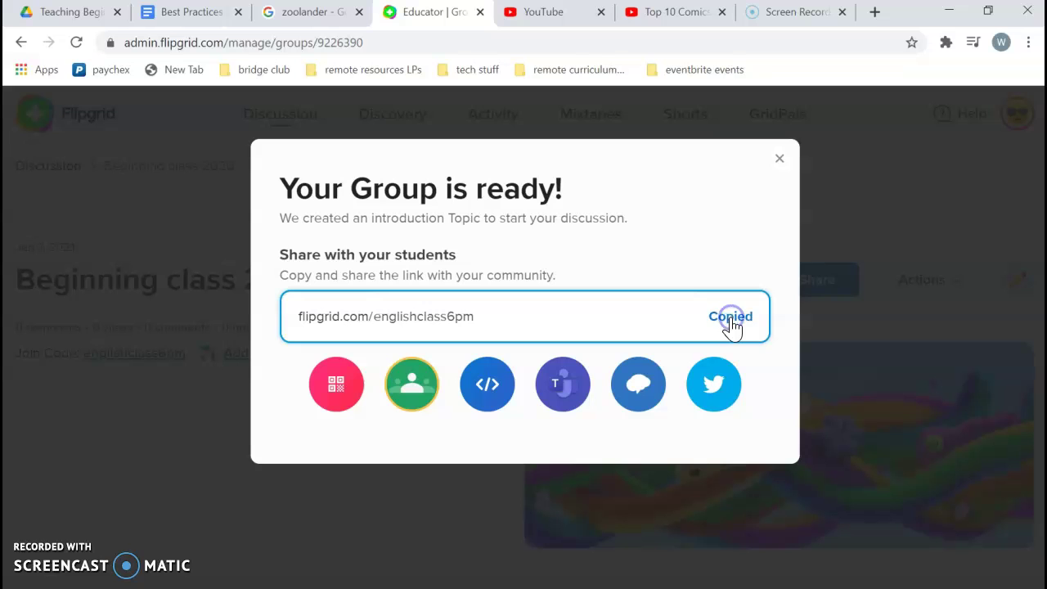
pyautogui.click(877, 13)
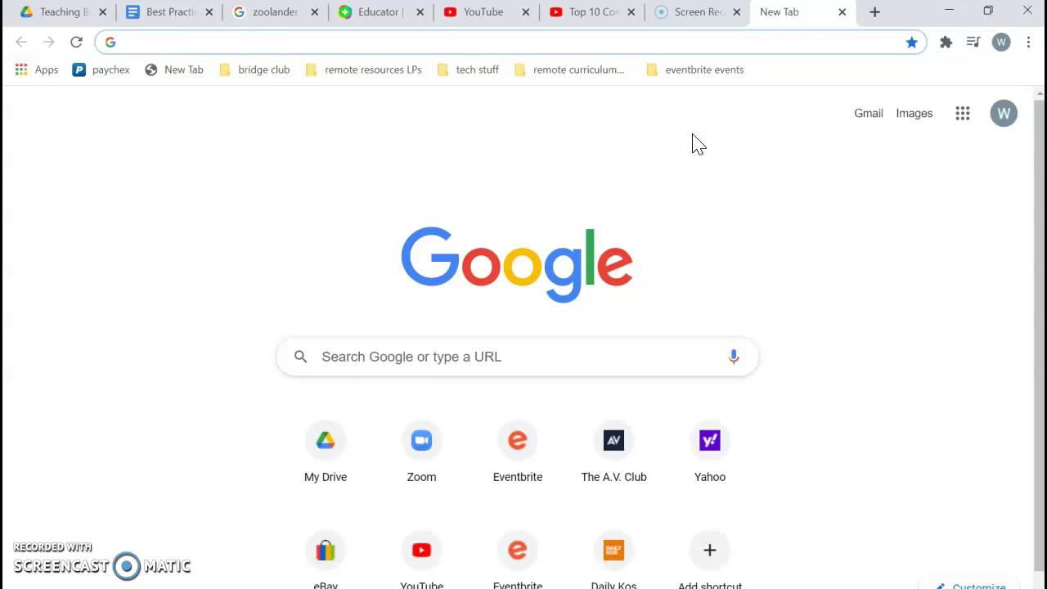
pyautogui.hotkey('ctrl', 'v')
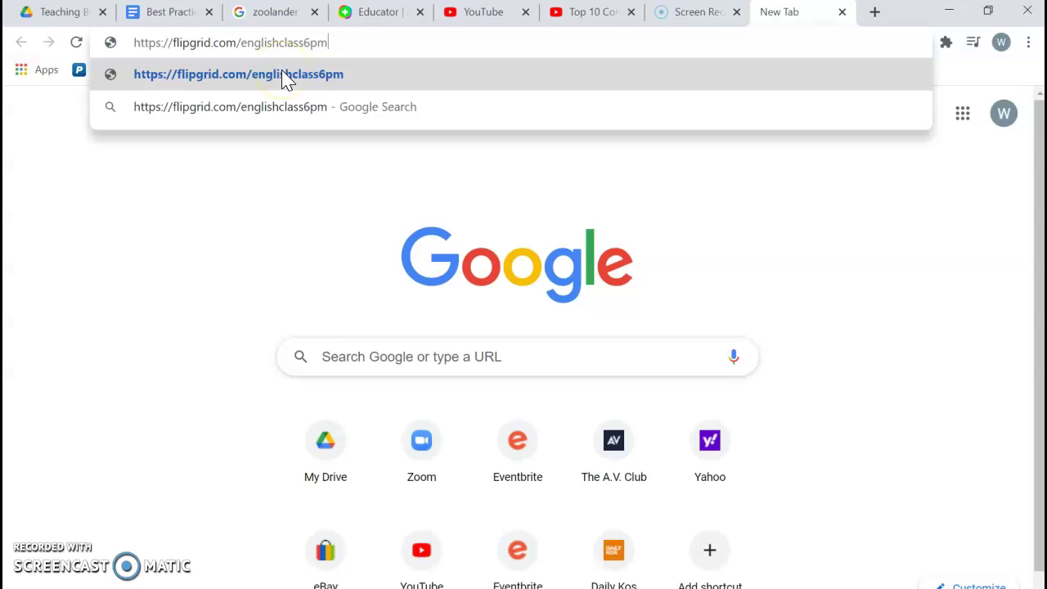
pyautogui.press('Return')
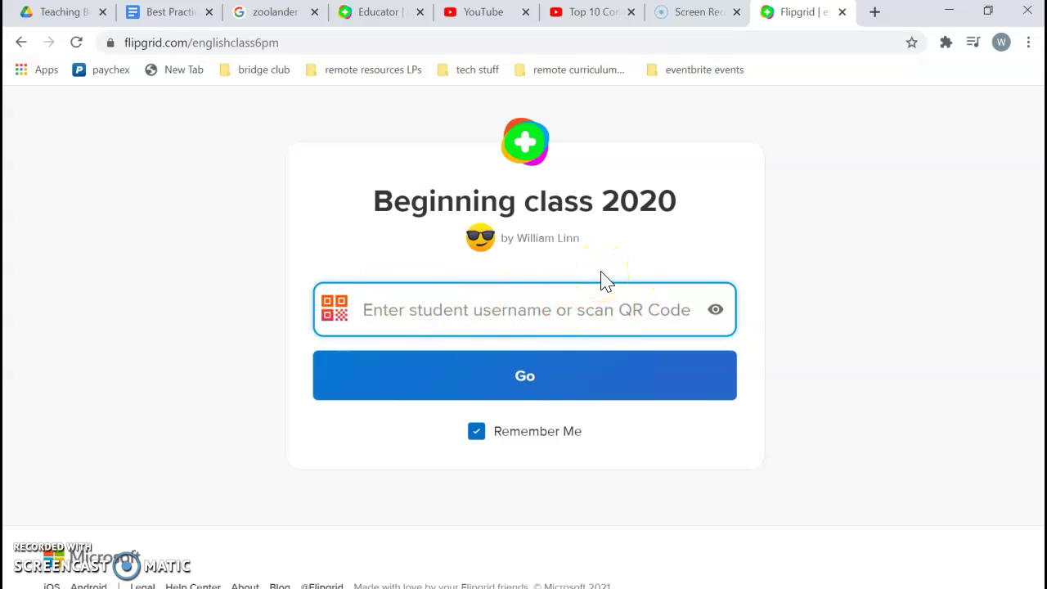
pyautogui.write('s')
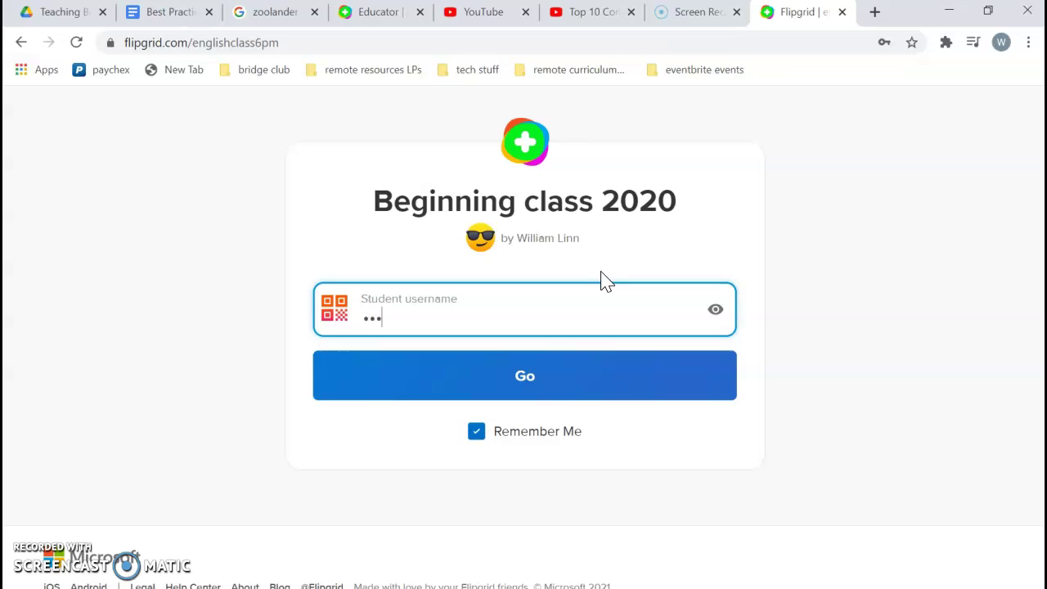
pyautogui.click(512, 378)
pyautogui.click(476, 434)
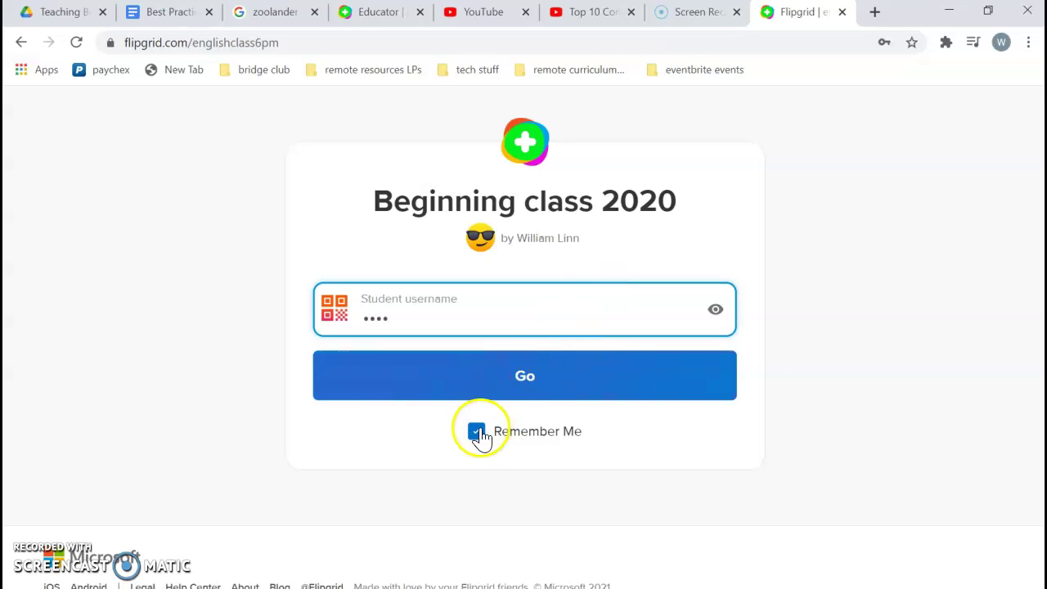
pyautogui.click(476, 436)
pyautogui.click(554, 383)
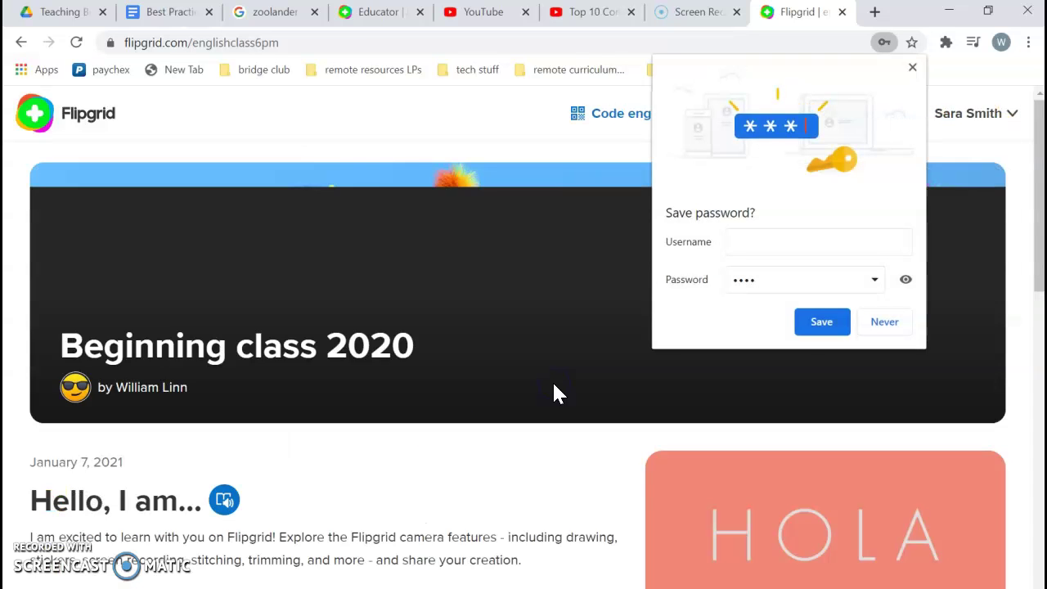
# Scroll through the Beginning class 2020 group to check its 'Hello, I am...' topic
pyautogui.scroll(-2, 381, 437)
pyautogui.scroll(2, 385, 440)
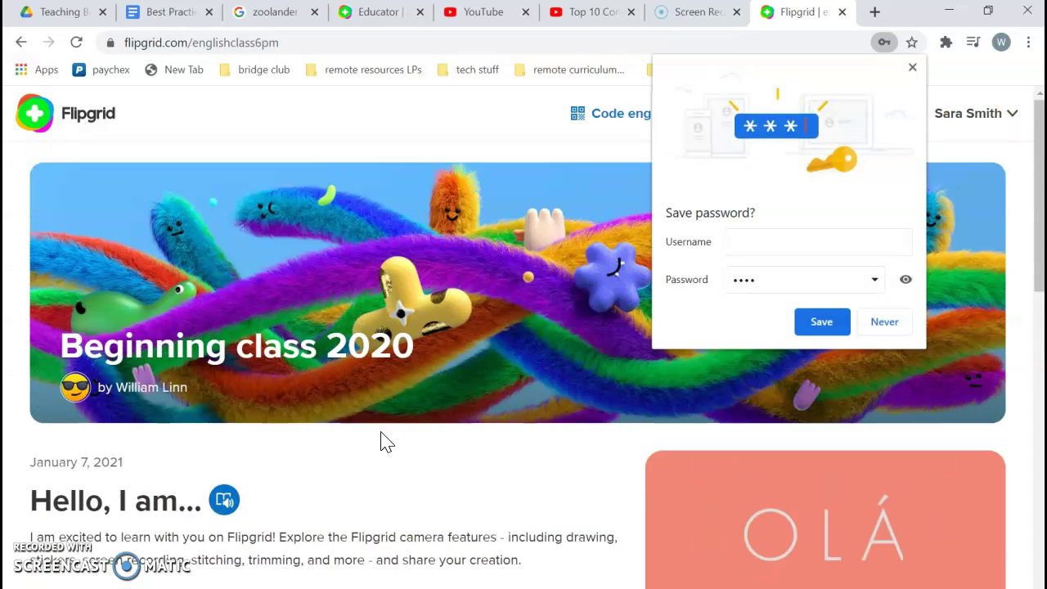
pyautogui.scroll(-4, 381, 440)
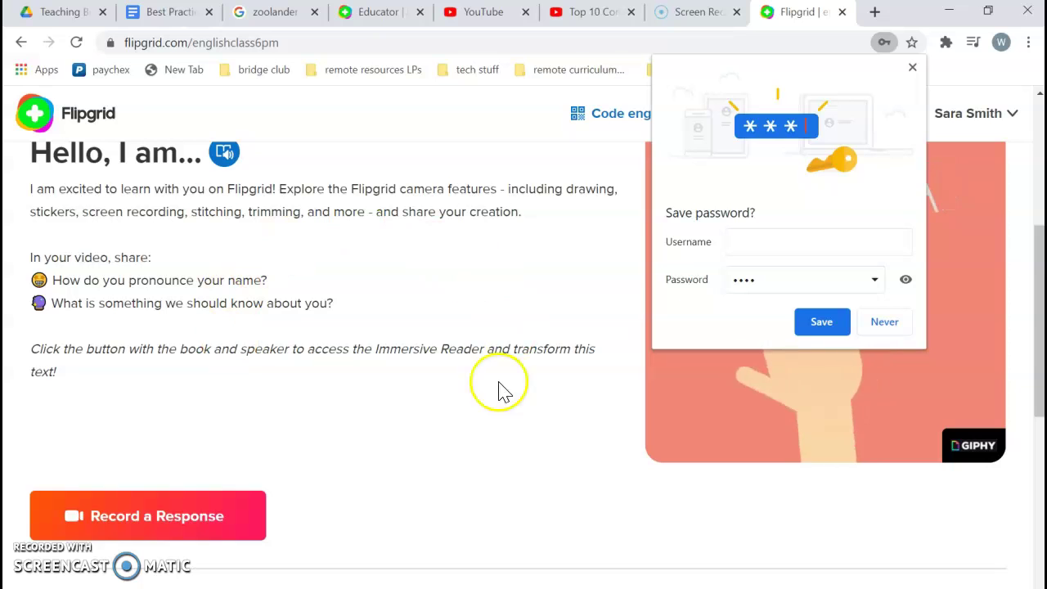
pyautogui.scroll(3, 502, 274)
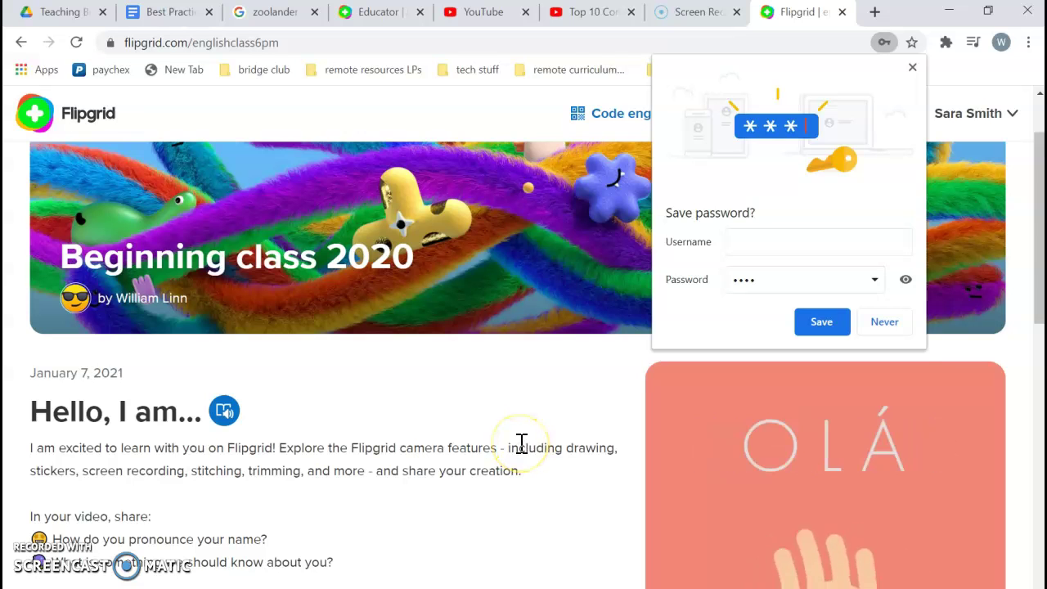
pyautogui.scroll(-1, 521, 445)
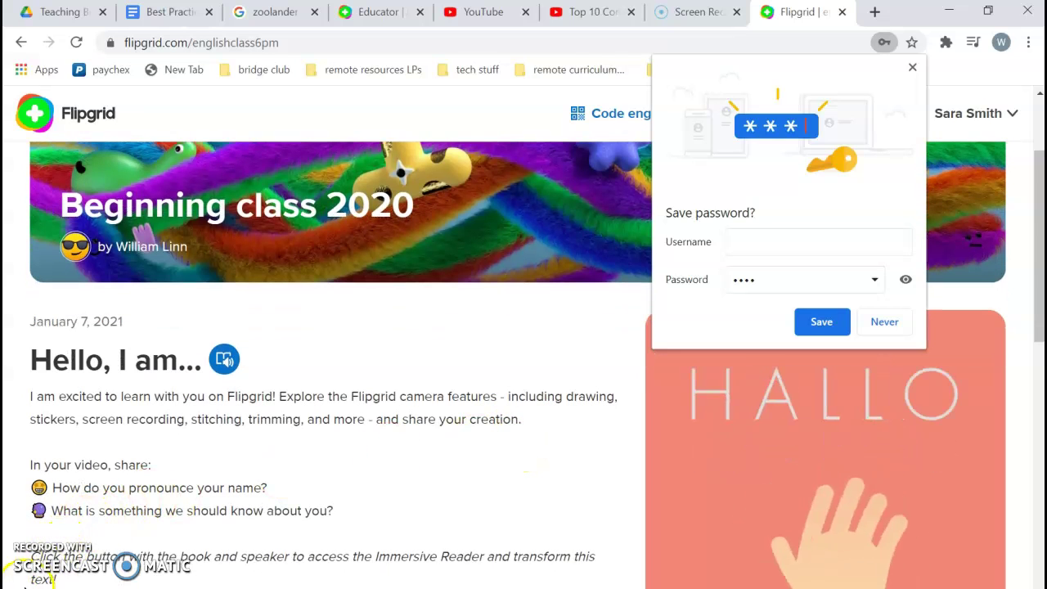